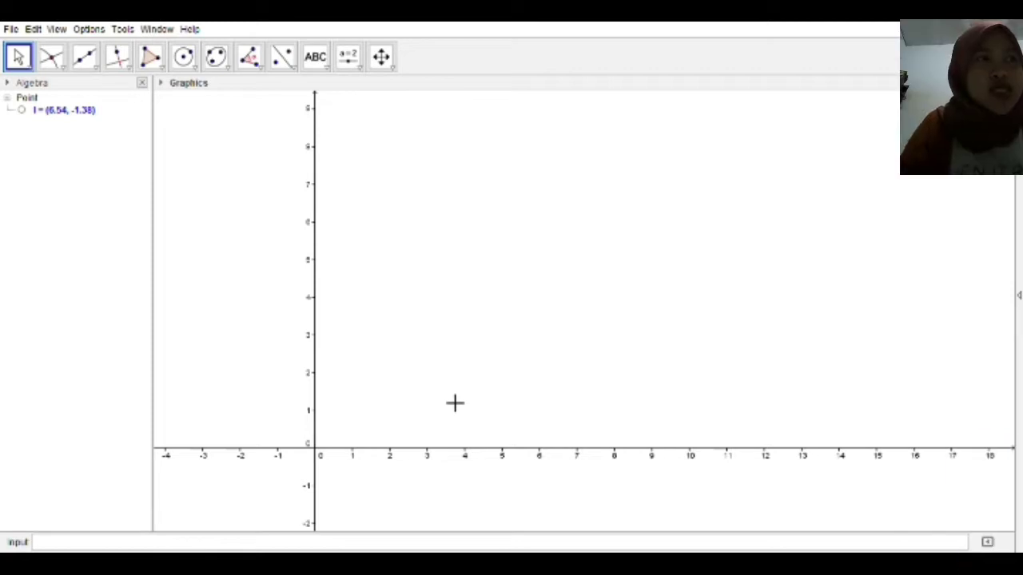
Step: Draw a triangle with vertices at about (3.26, 1.14), (8.22, 0.38) and (7.68, 3.34)
{"action": "left_click", "coordinate": [151, 57]}
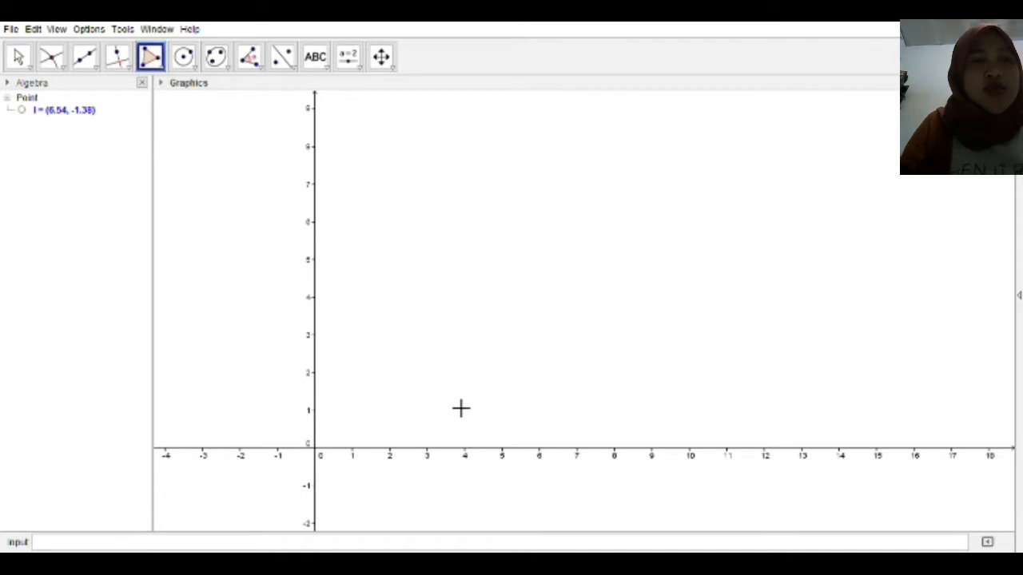
{"action": "left_click", "coordinate": [441, 405]}
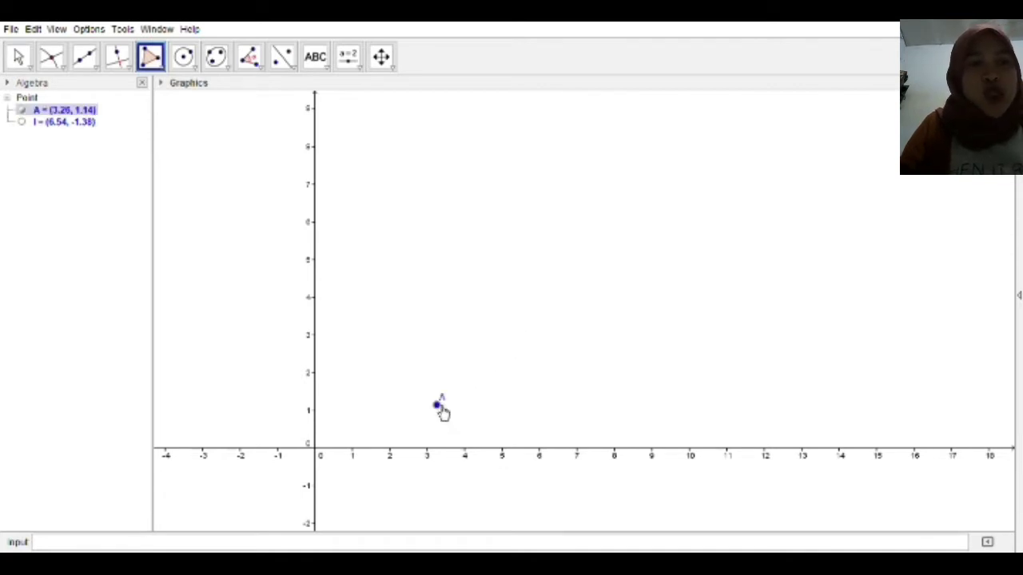
{"action": "left_click", "coordinate": [622, 433]}
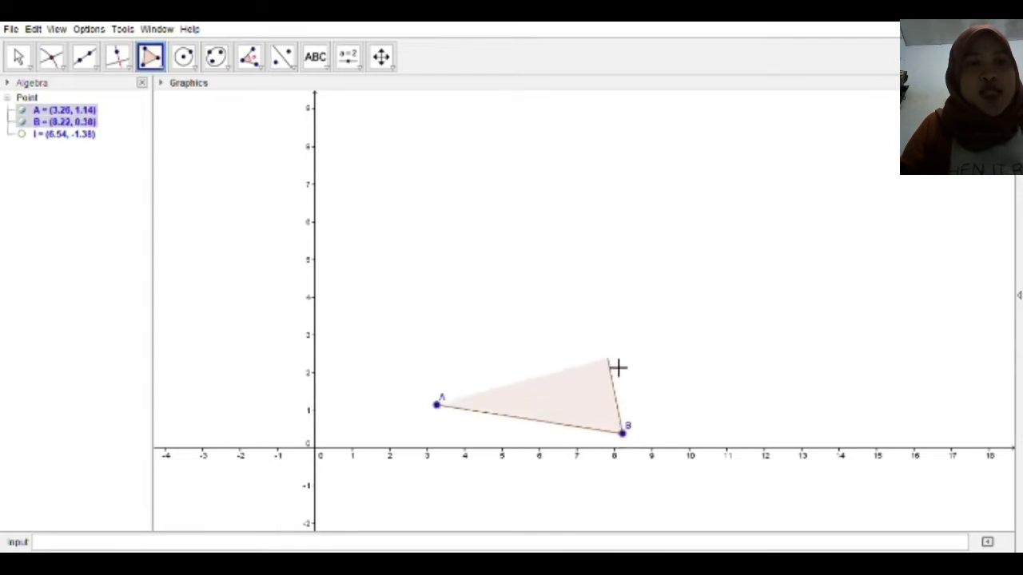
{"action": "left_click", "coordinate": [602, 322]}
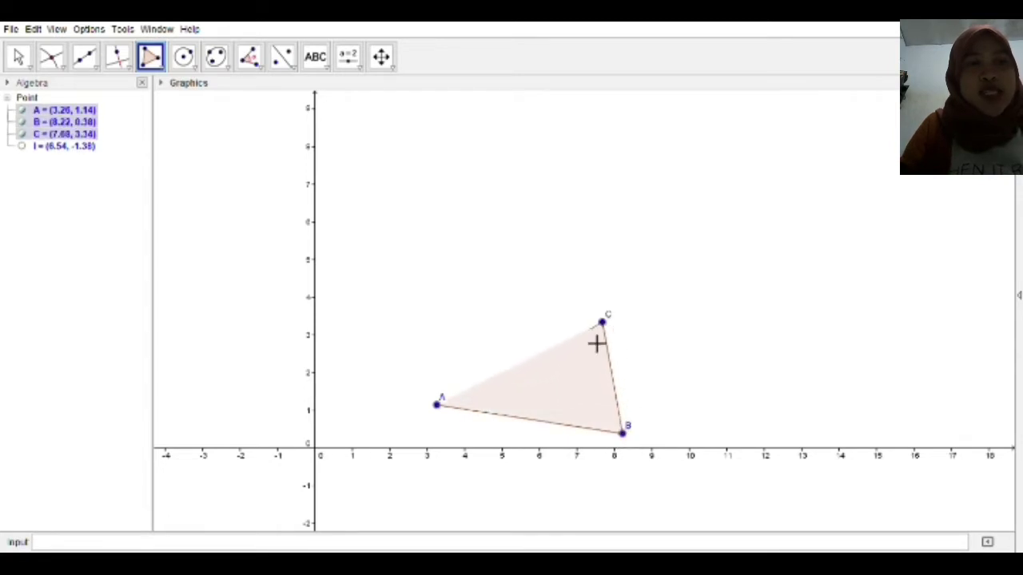
{"action": "left_click", "coordinate": [438, 405]}
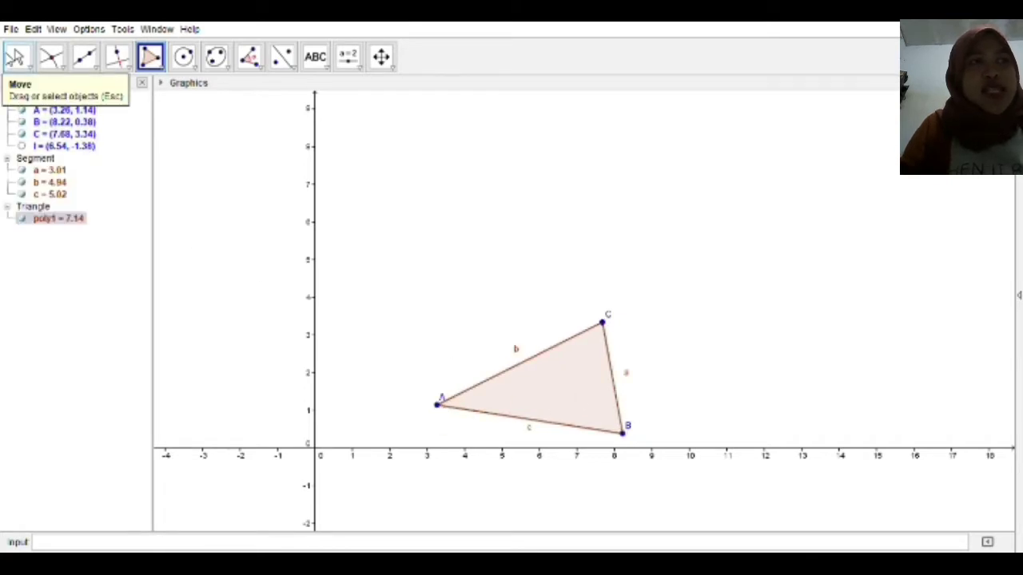
{"action": "left_click", "coordinate": [19, 62]}
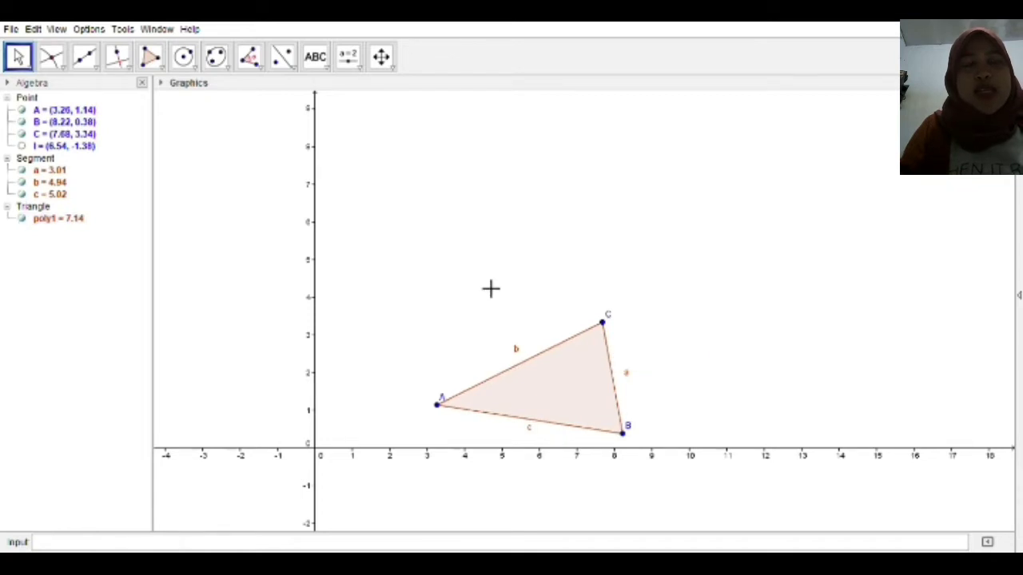
Step: Construct the midpoints of the triangle's three sides AB, AC and BC
{"action": "left_click", "coordinate": [60, 67]}
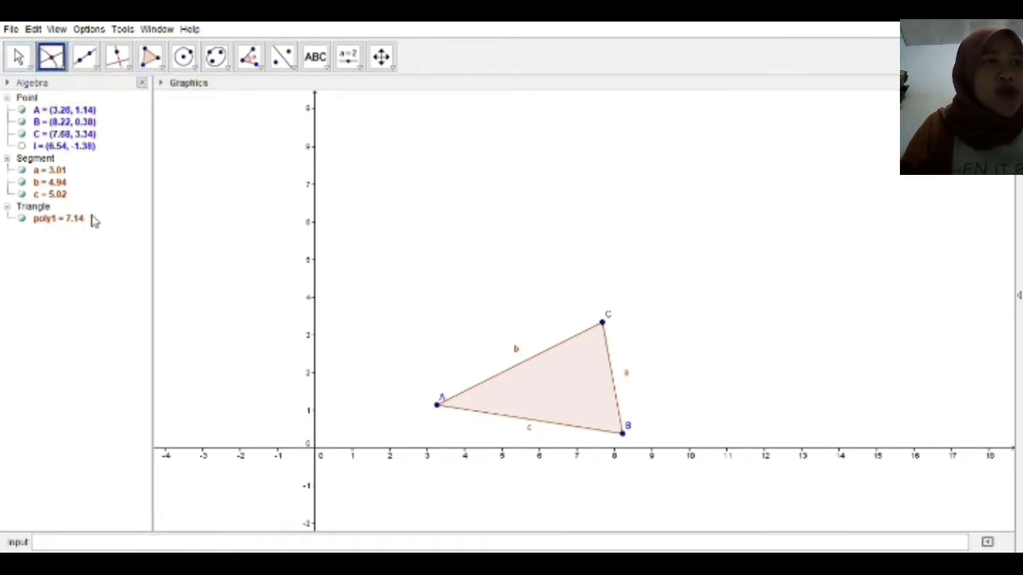
{"action": "key", "text": "Escape"}
{"action": "left_click", "coordinate": [437, 406]}
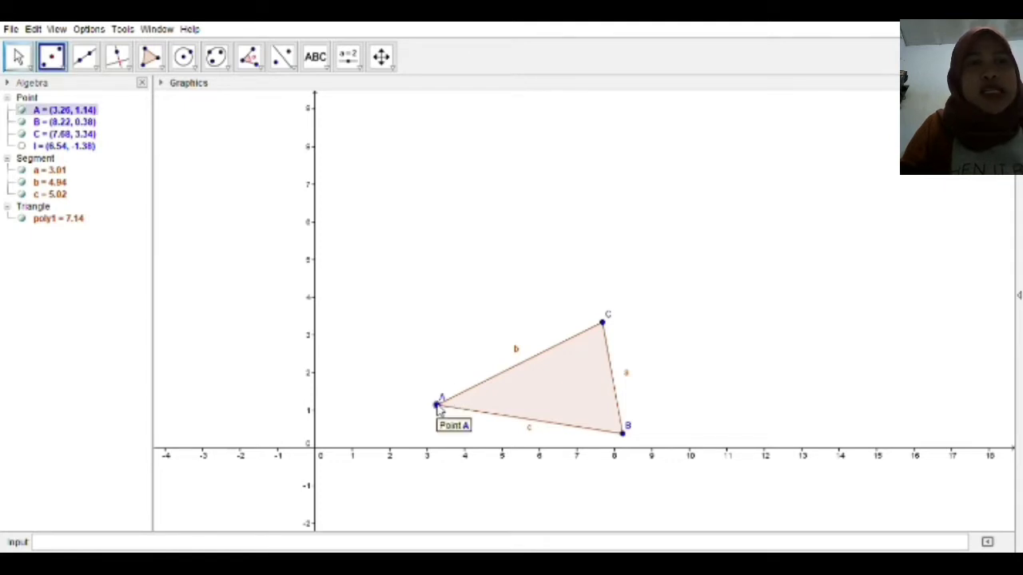
{"action": "left_click", "coordinate": [622, 433], "text": "ctrl"}
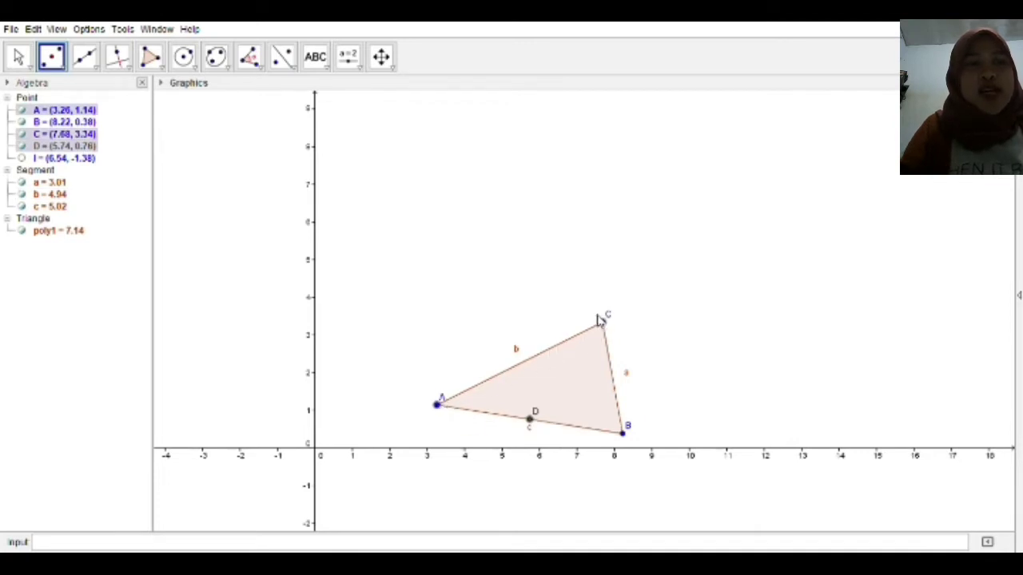
{"action": "left_click", "coordinate": [519, 364]}
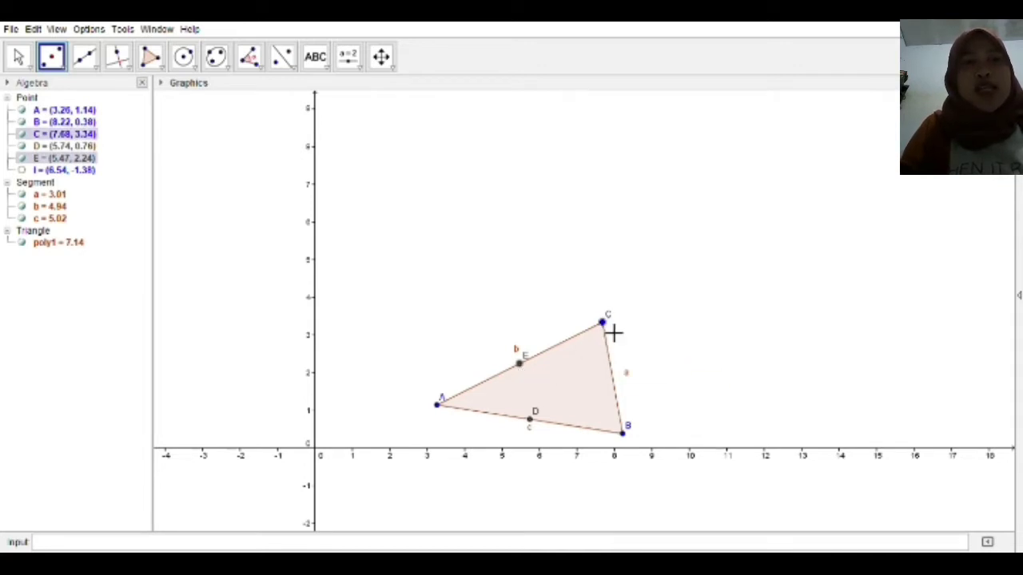
{"action": "left_click", "coordinate": [622, 434]}
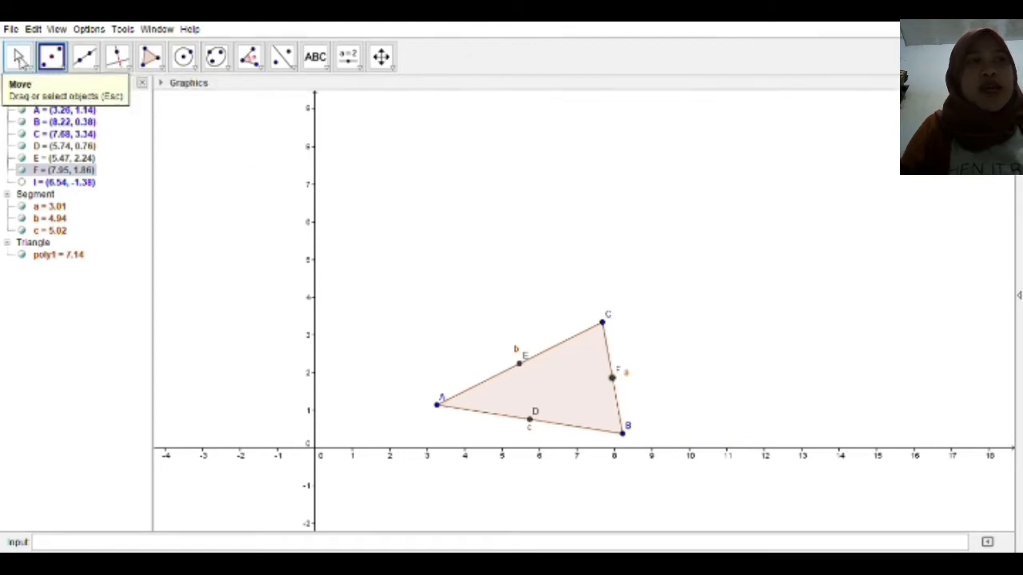
{"action": "left_click", "coordinate": [20, 59]}
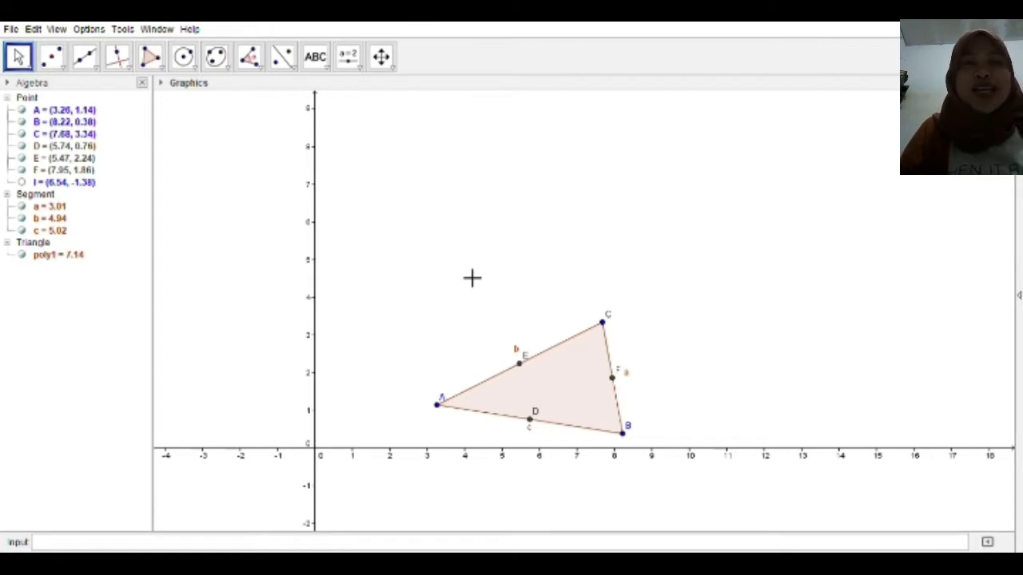
Step: Construct a perpendicular line to each triangle side through its midpoint: through E on AC, D on AB and F on BC
{"action": "left_click", "coordinate": [130, 71]}
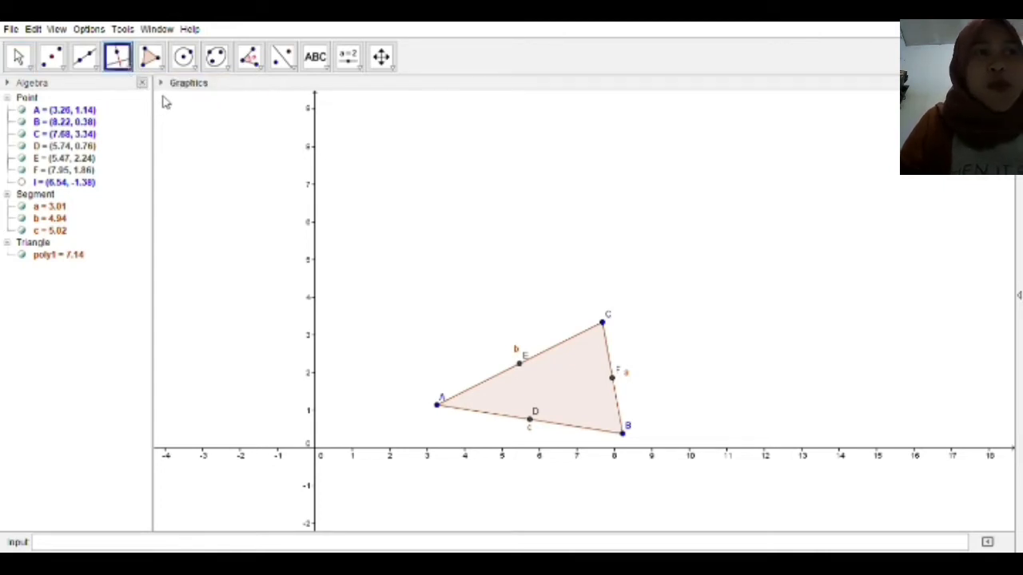
{"action": "left_click", "coordinate": [519, 365]}
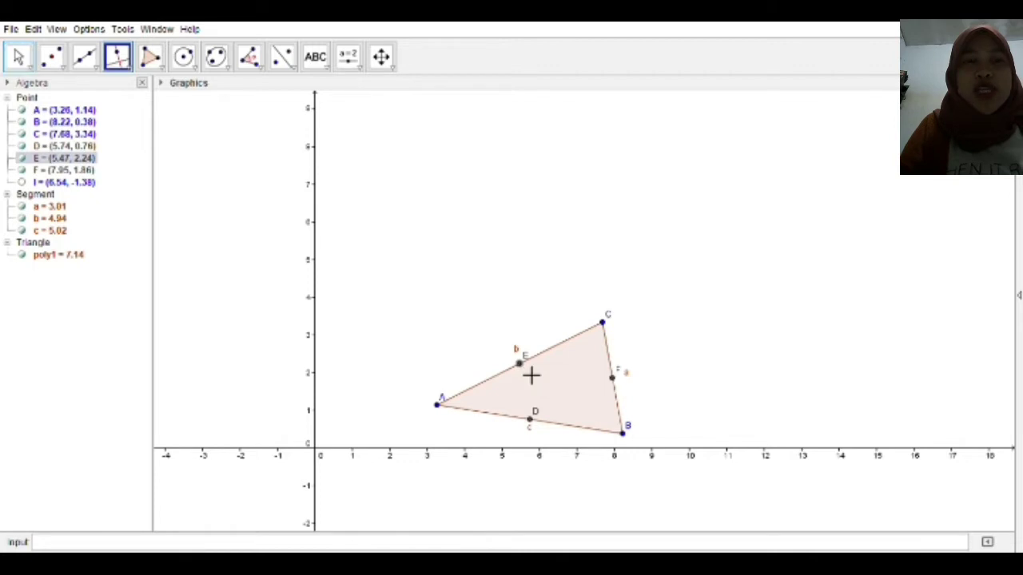
{"action": "left_click", "coordinate": [529, 368]}
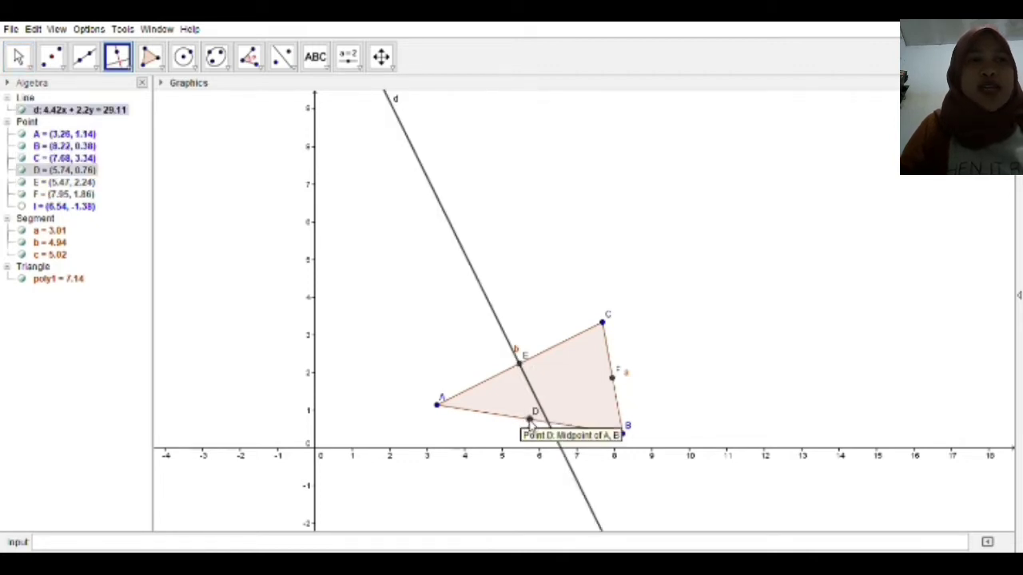
{"action": "key", "text": "Escape"}
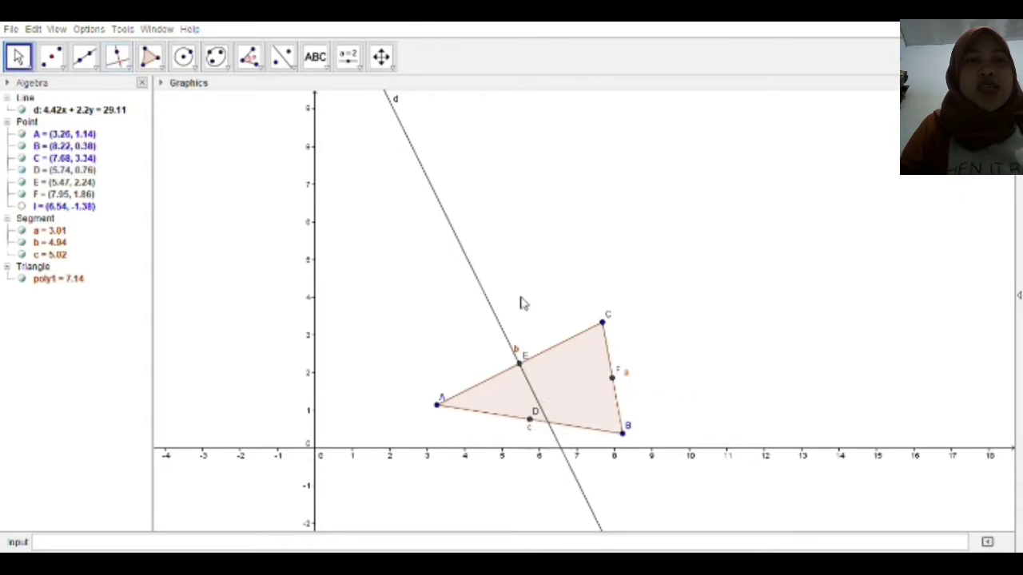
{"action": "left_click", "coordinate": [113, 62]}
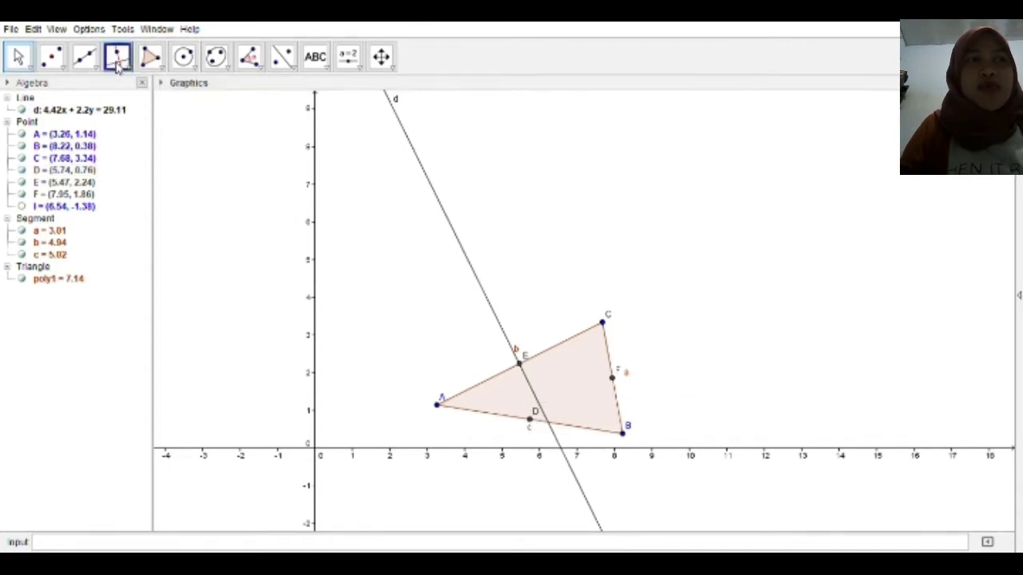
{"action": "left_click", "coordinate": [528, 421]}
{"action": "left_click", "coordinate": [531, 423]}
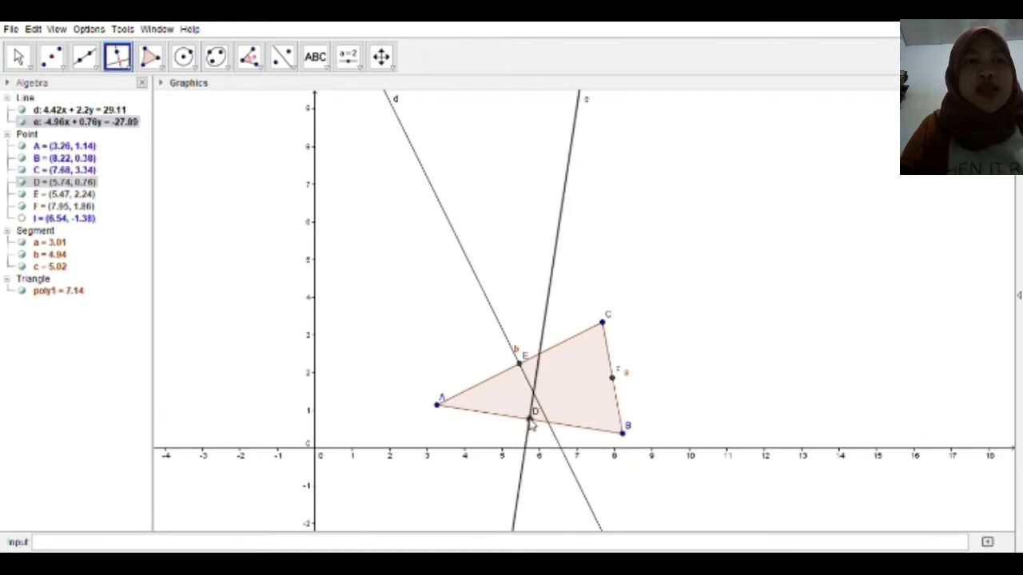
{"action": "left_click", "coordinate": [612, 382]}
{"action": "left_click", "coordinate": [617, 391]}
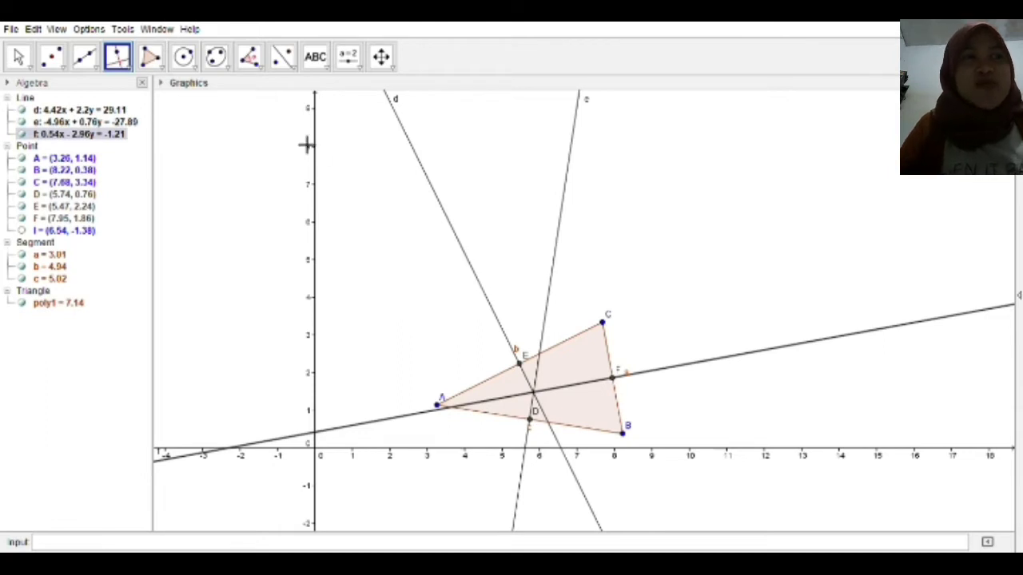
Step: Mark the intersection point of perpendicular lines d and e inside the triangle
{"action": "left_click", "coordinate": [63, 69]}
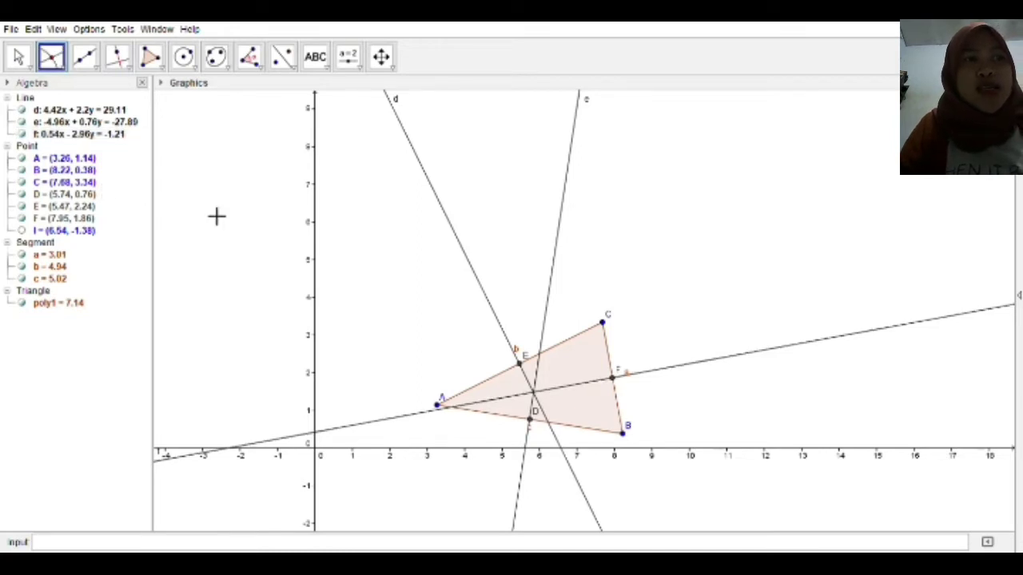
{"action": "left_click", "coordinate": [479, 274]}
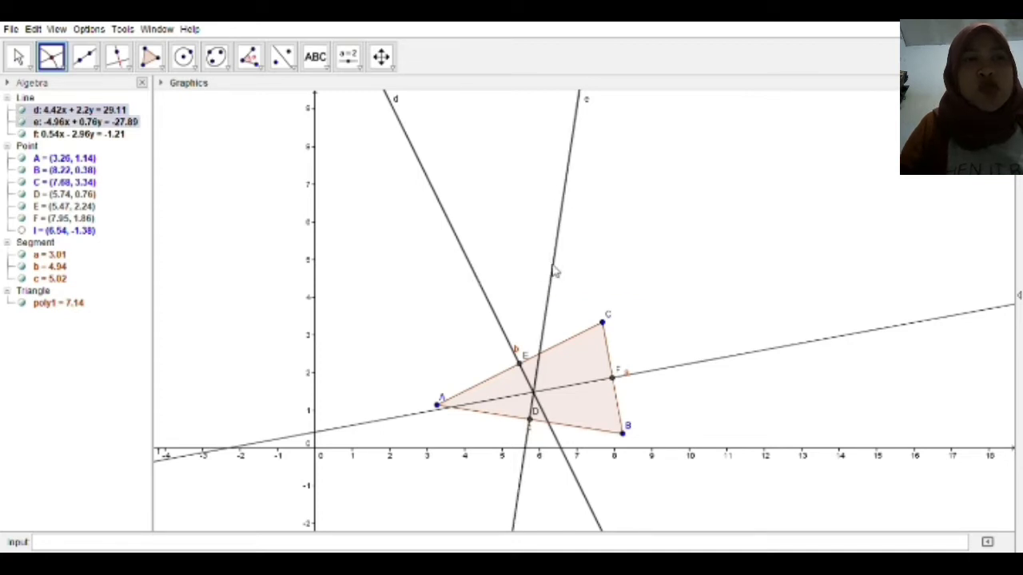
{"action": "left_click", "coordinate": [555, 271]}
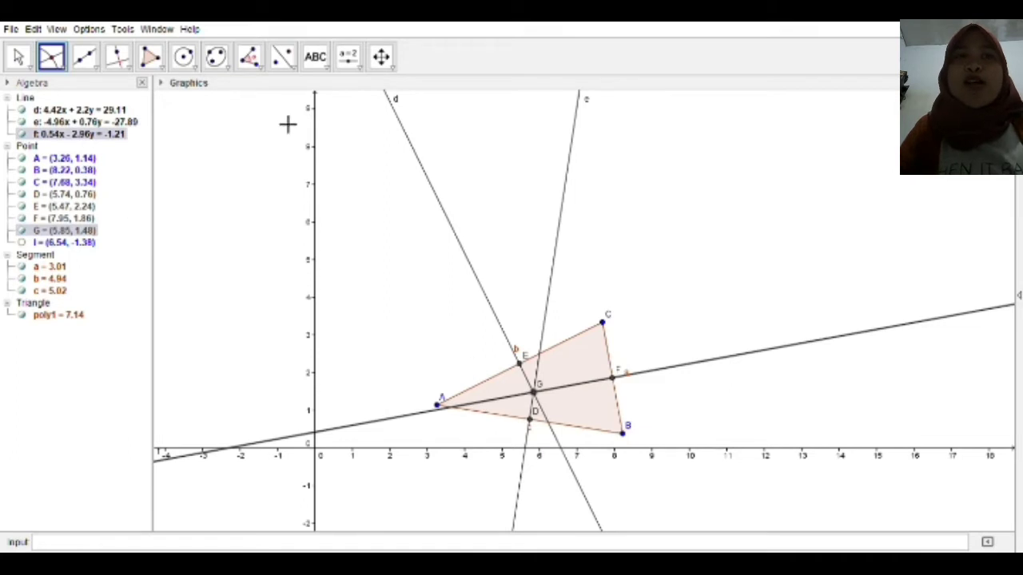
Step: Draw a circle centred at intersection G that encloses the triangle through its vertices, placing its radius point at about (6.74, -0.96)
{"action": "left_click", "coordinate": [186, 64]}
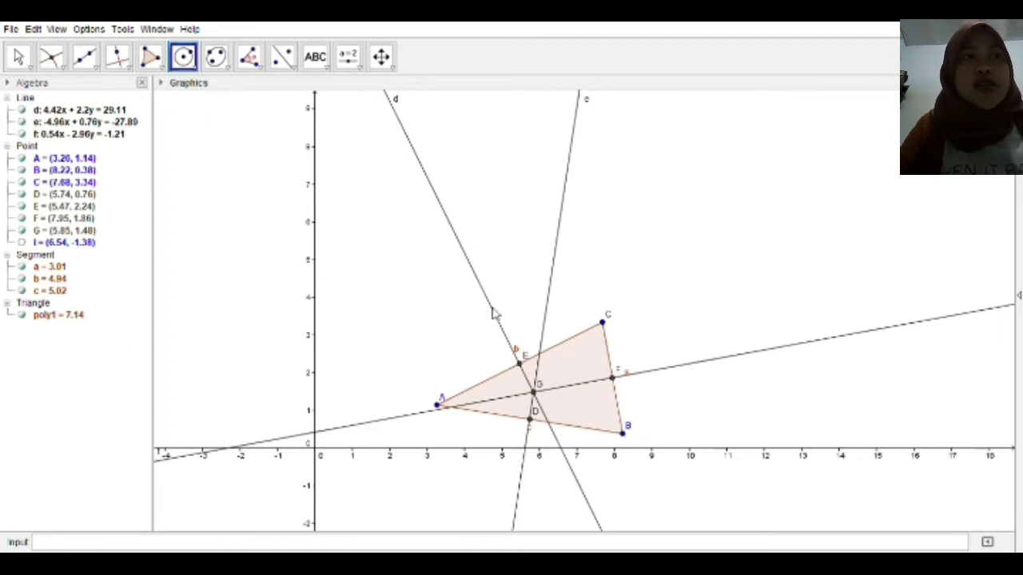
{"action": "left_click", "coordinate": [534, 392]}
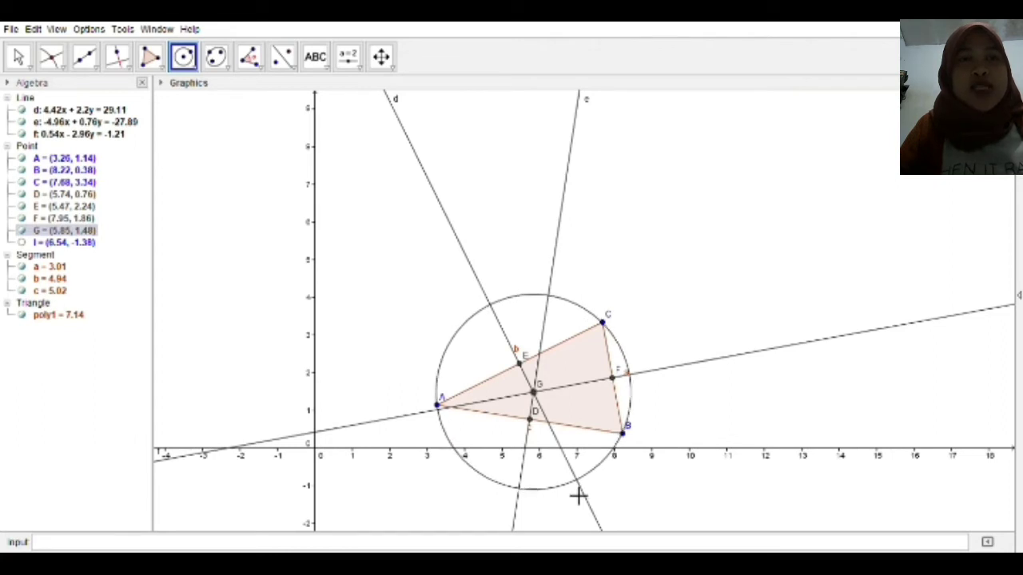
{"action": "left_click", "coordinate": [568, 485]}
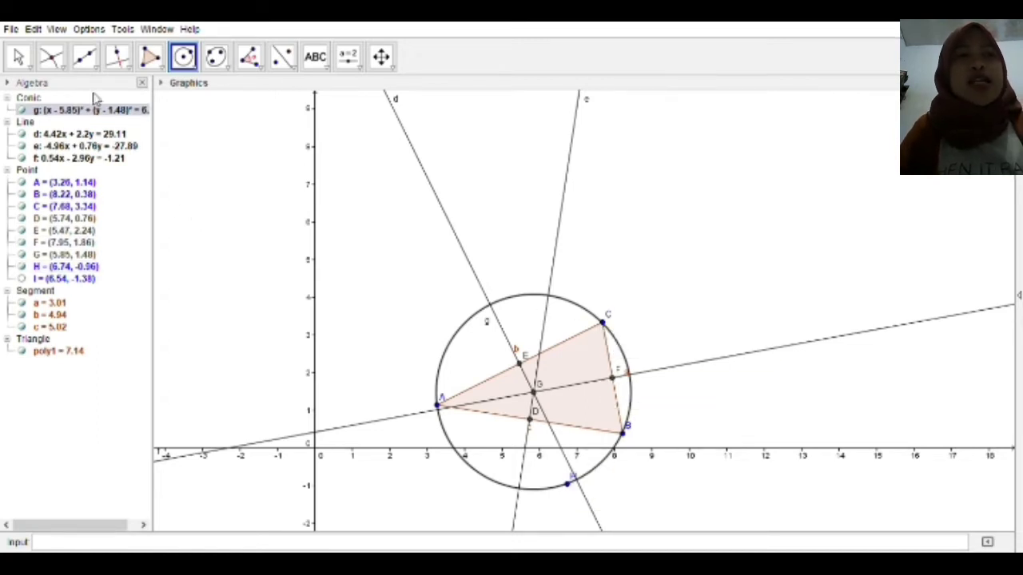
{"action": "left_click", "coordinate": [21, 55]}
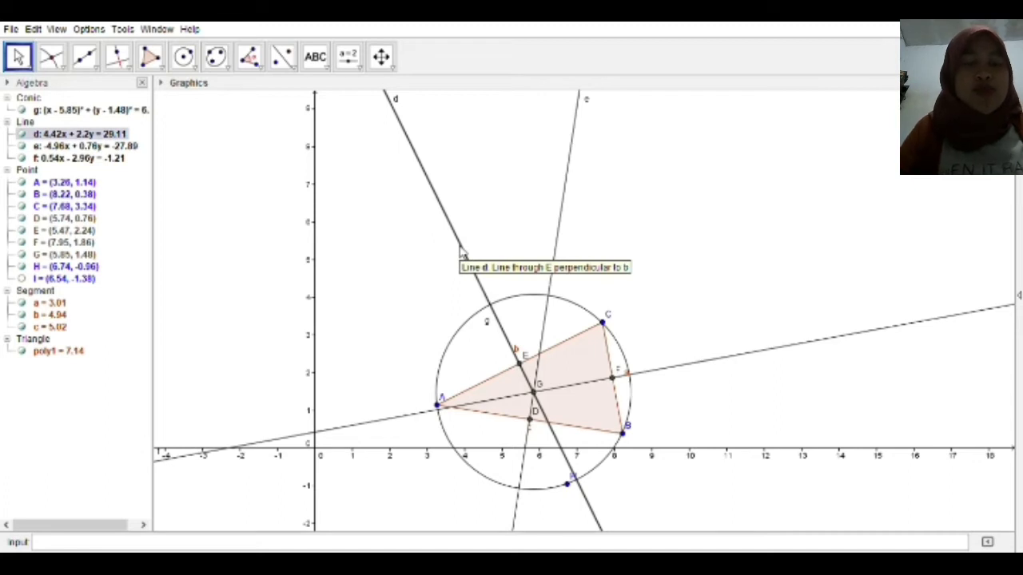
Step: Hide the three perpendicular lines d, e and f, keeping the triangle and its circle on display
{"action": "left_click", "coordinate": [491, 324]}
{"action": "key", "text": "ctrl+g"}
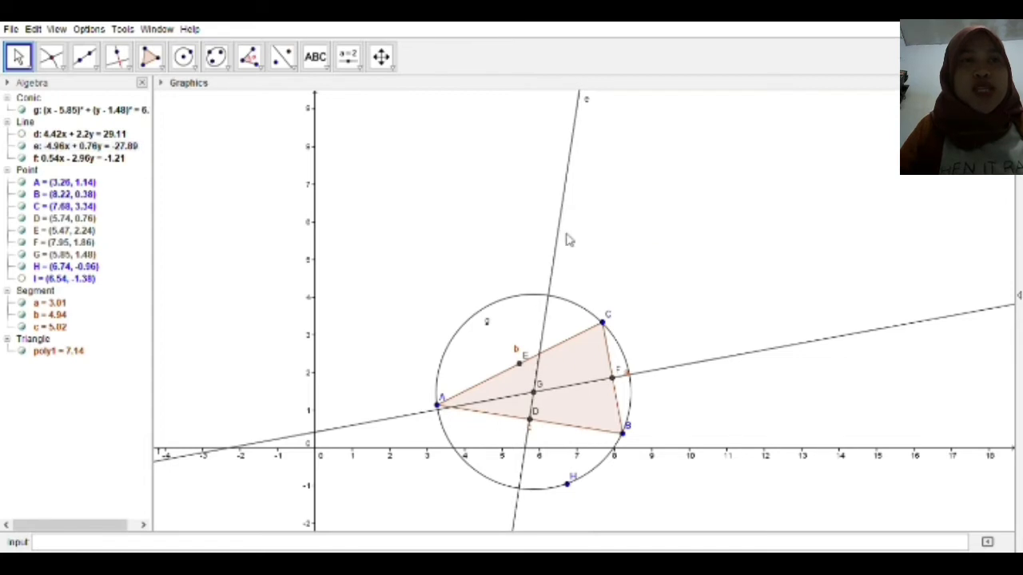
{"action": "key", "text": "ctrl+g"}
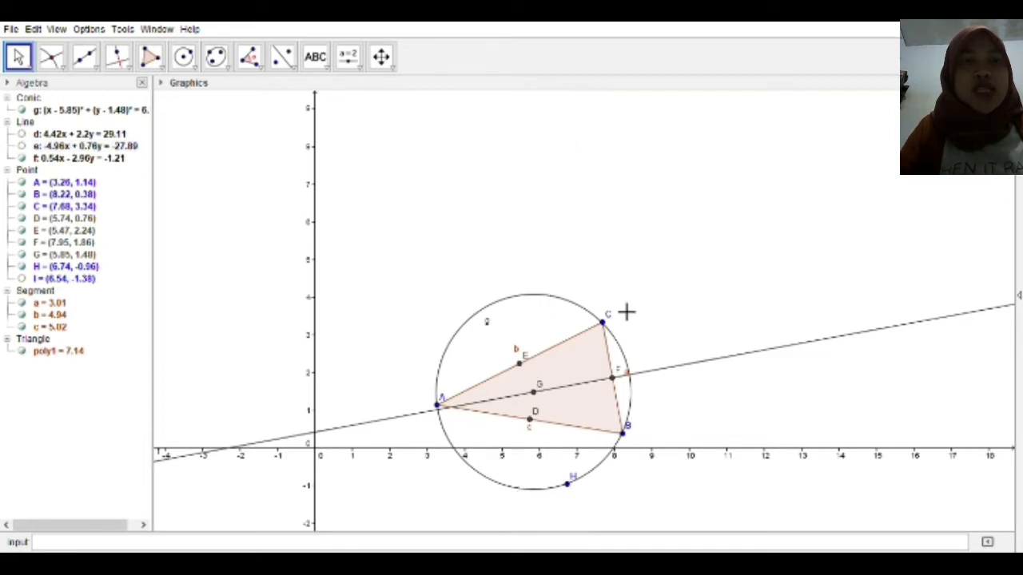
{"action": "left_click", "coordinate": [689, 366]}
{"action": "key", "text": "Escape"}
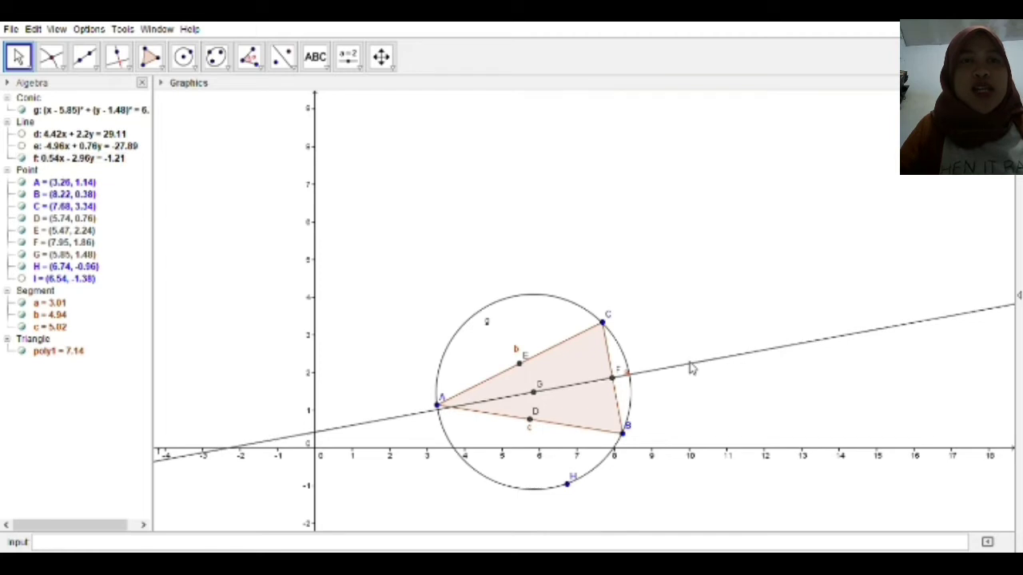
{"action": "key", "text": "ctrl+g"}
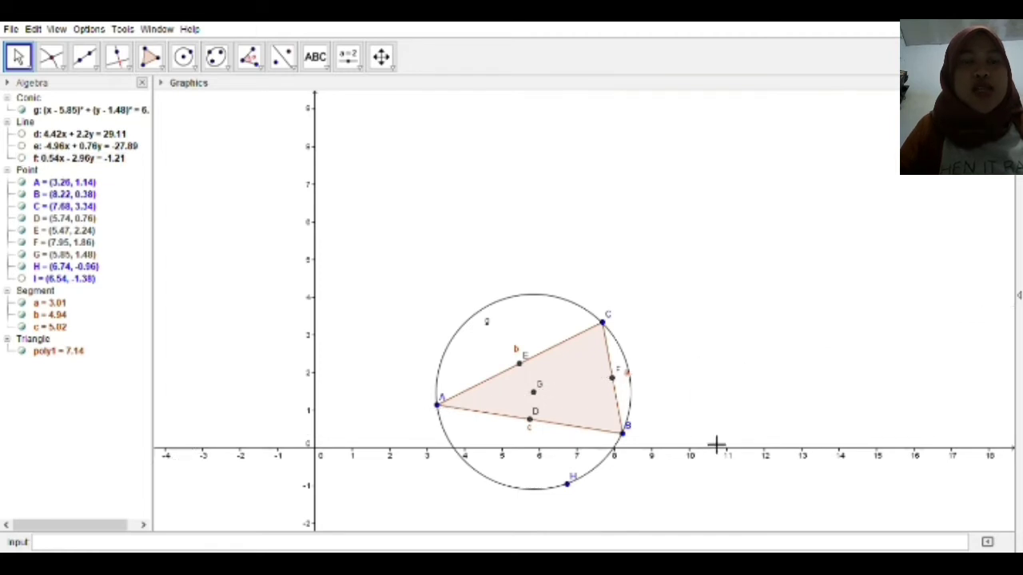
{"action": "left_click", "coordinate": [567, 486]}
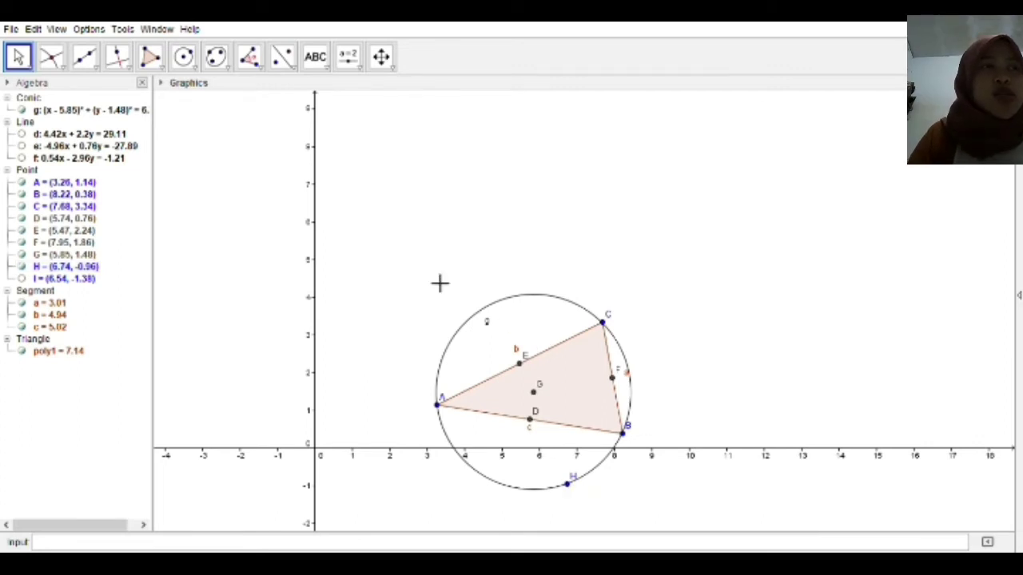
Step: Construct the three interior angle bisectors of triangle ABC, at vertices B, C and A
{"action": "left_click", "coordinate": [118, 57]}
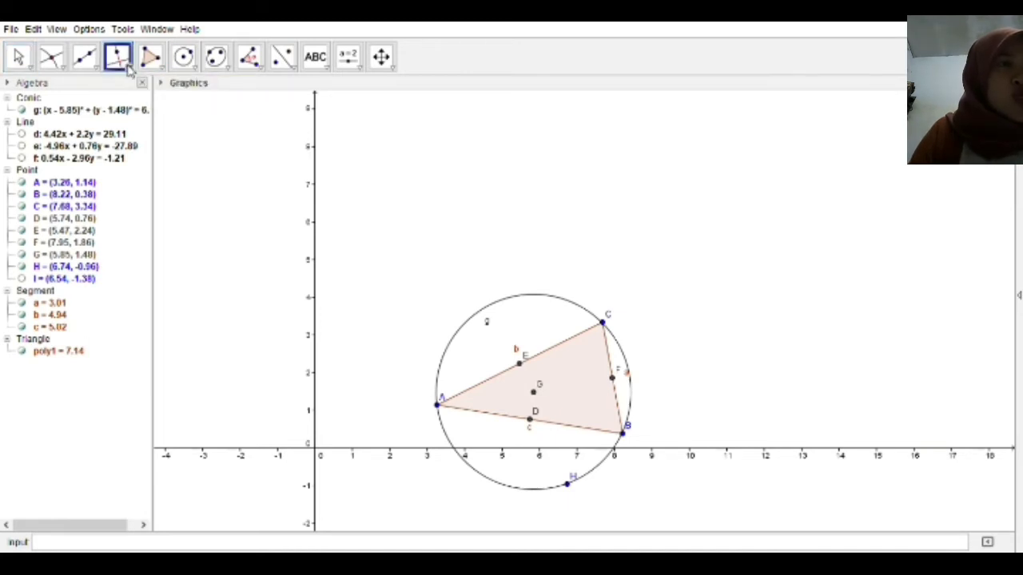
{"action": "left_click", "coordinate": [165, 186]}
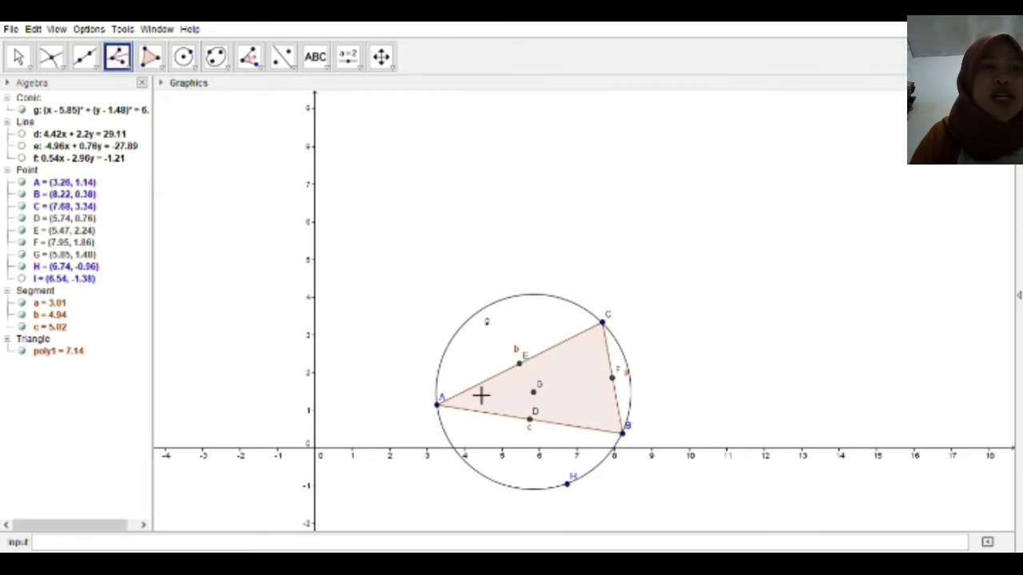
{"action": "left_click", "coordinate": [437, 405]}
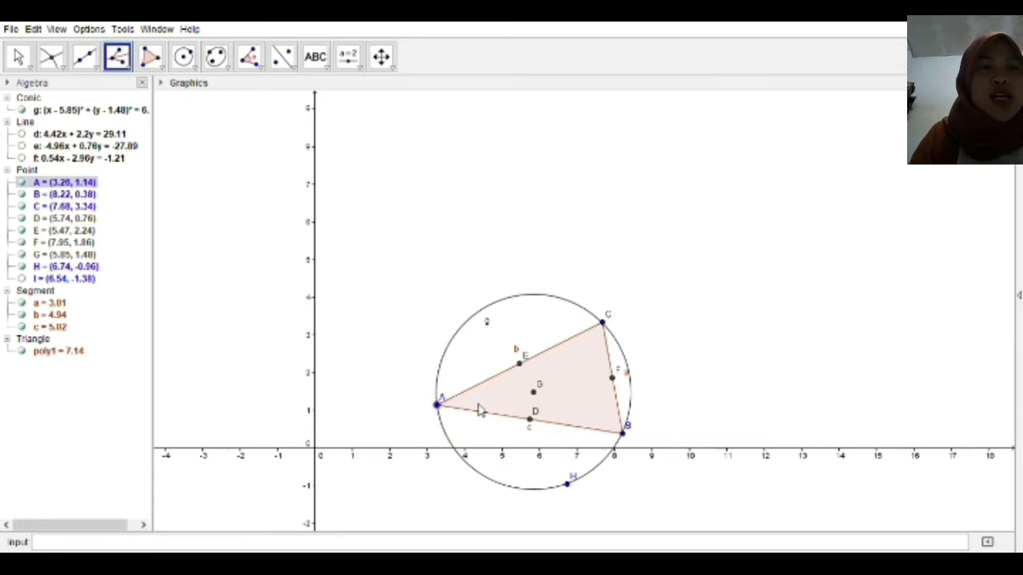
{"action": "left_click", "coordinate": [623, 433]}
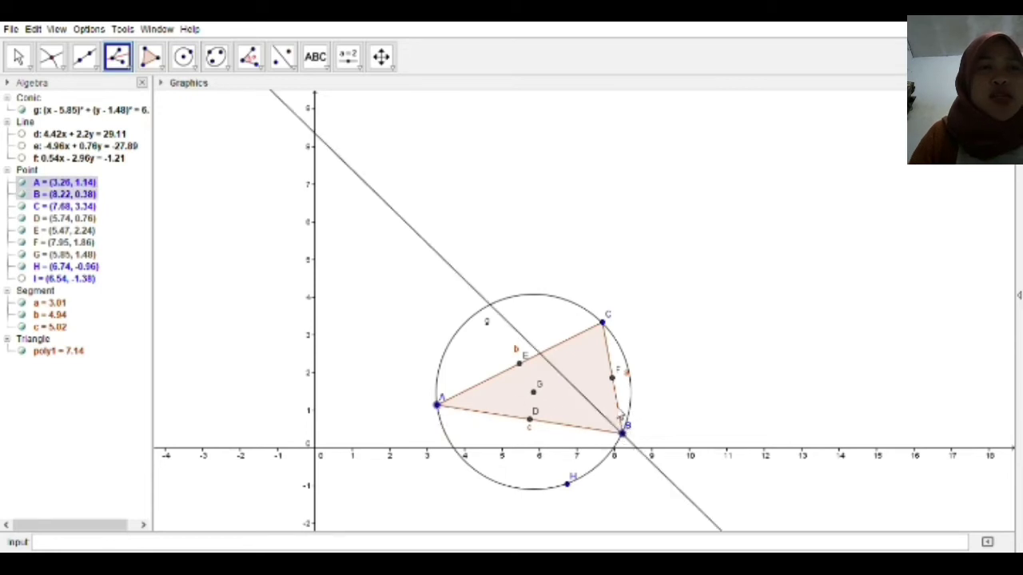
{"action": "left_click", "coordinate": [603, 325]}
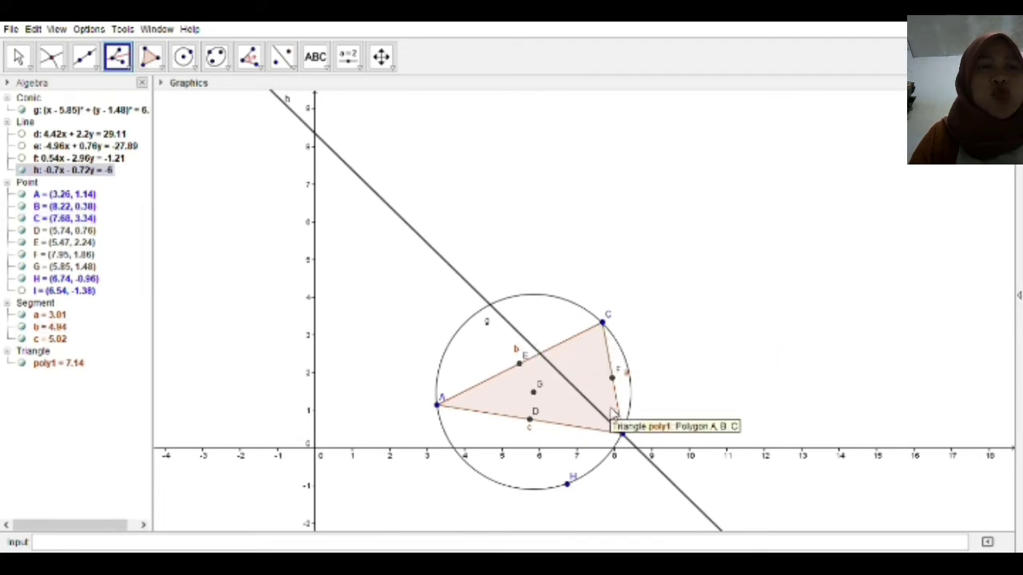
{"action": "left_click", "coordinate": [604, 323]}
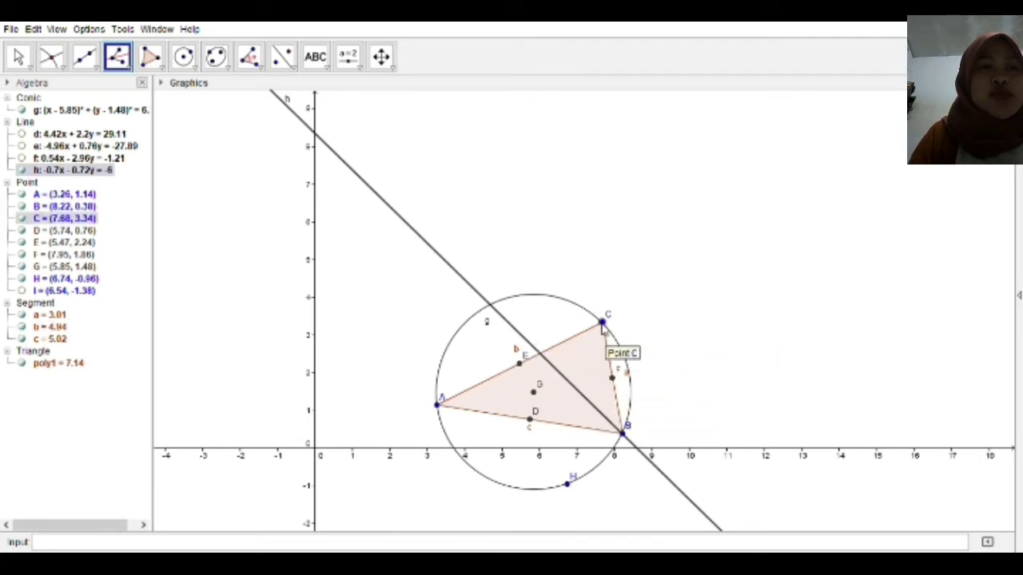
{"action": "left_click", "coordinate": [621, 435]}
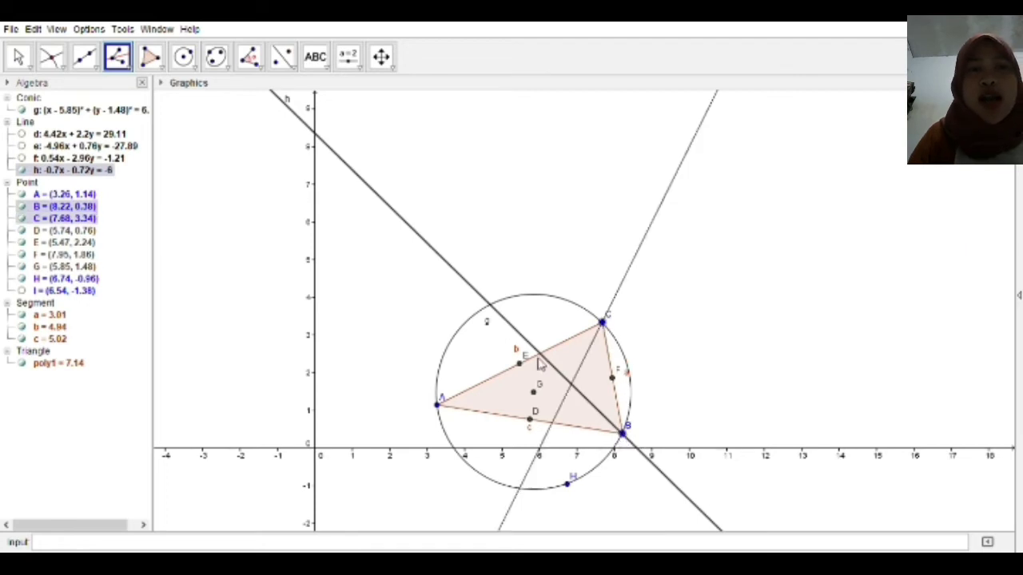
{"action": "left_click", "coordinate": [438, 405]}
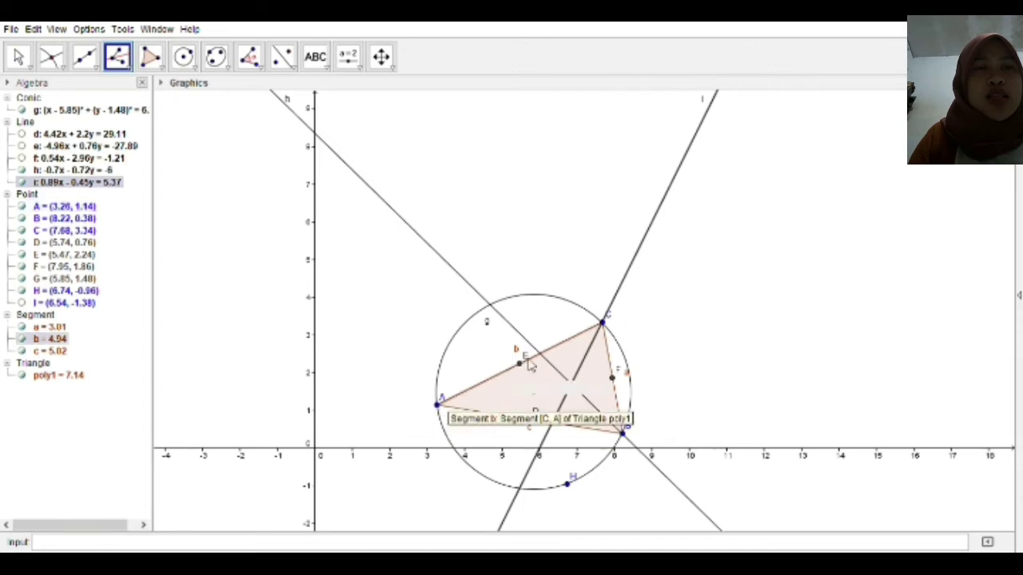
{"action": "left_click", "coordinate": [603, 323]}
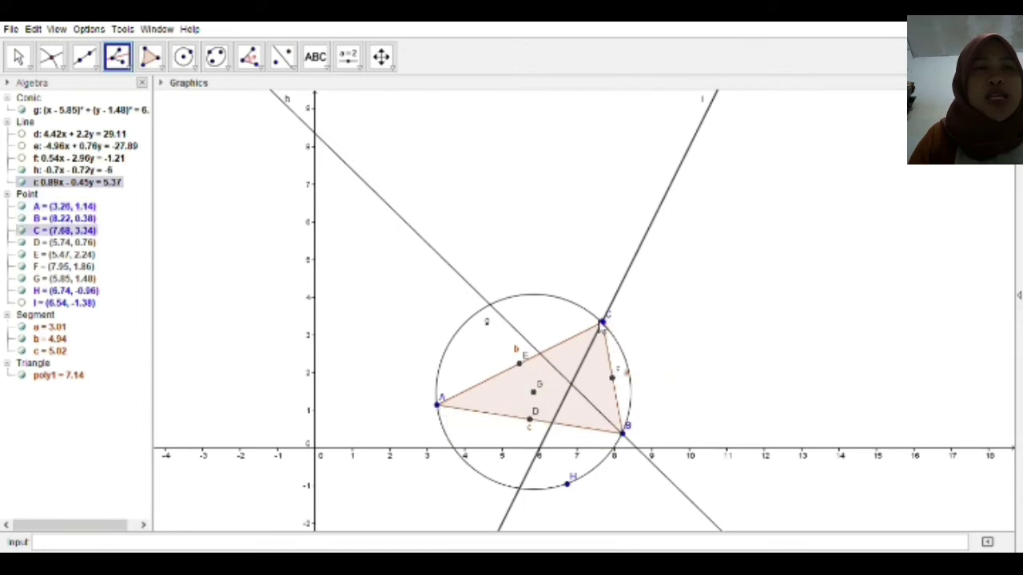
{"action": "left_click", "coordinate": [437, 405]}
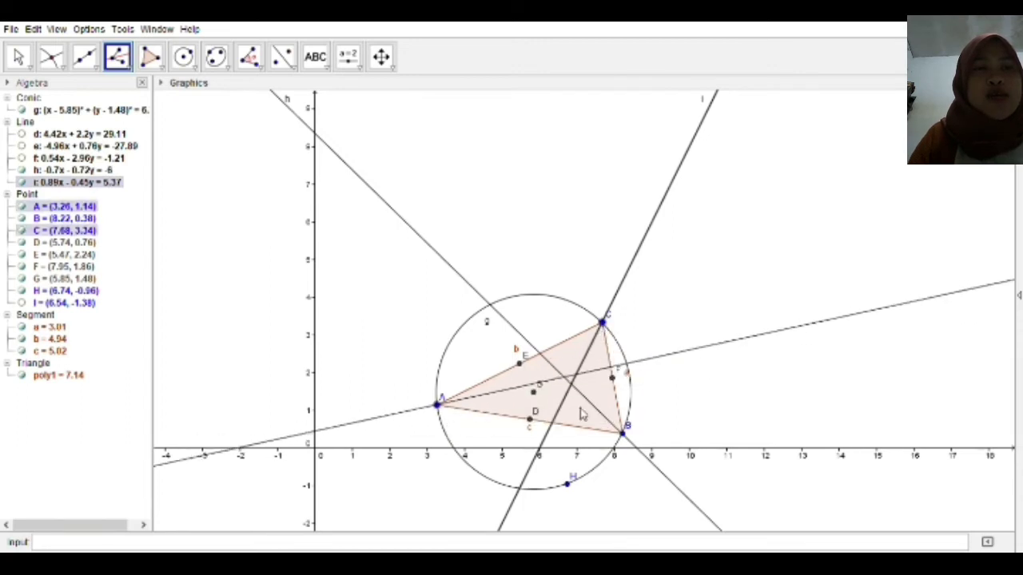
{"action": "left_click", "coordinate": [624, 433]}
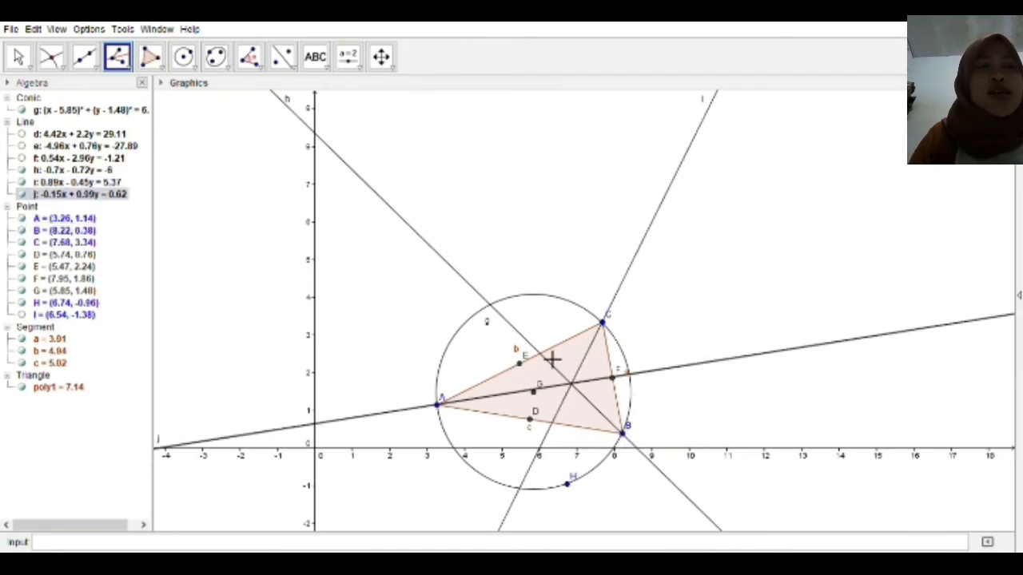
Step: Mark the intersection point of angle bisectors h and i inside the triangle
{"action": "left_click", "coordinate": [54, 61]}
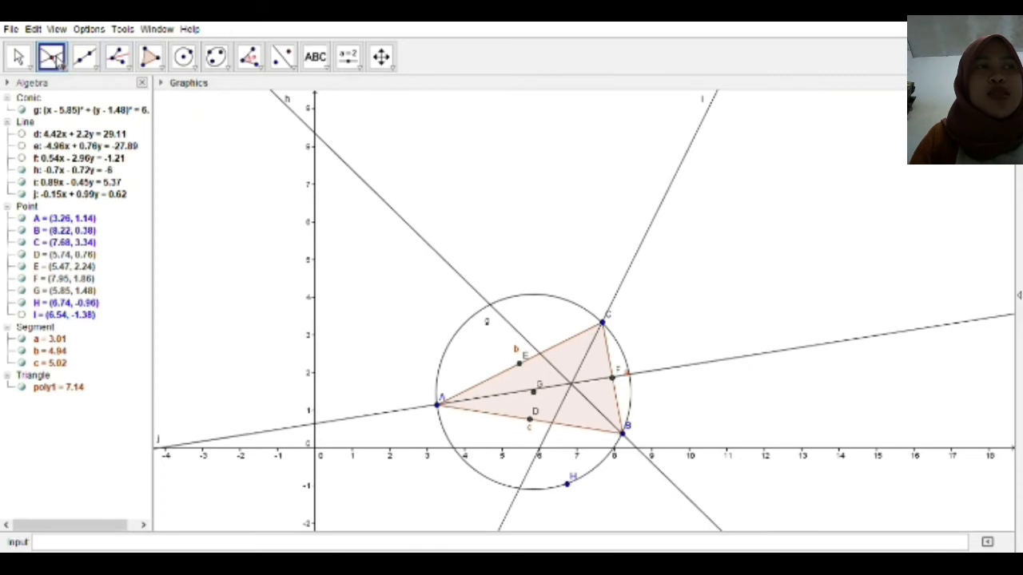
{"action": "left_click", "coordinate": [81, 172]}
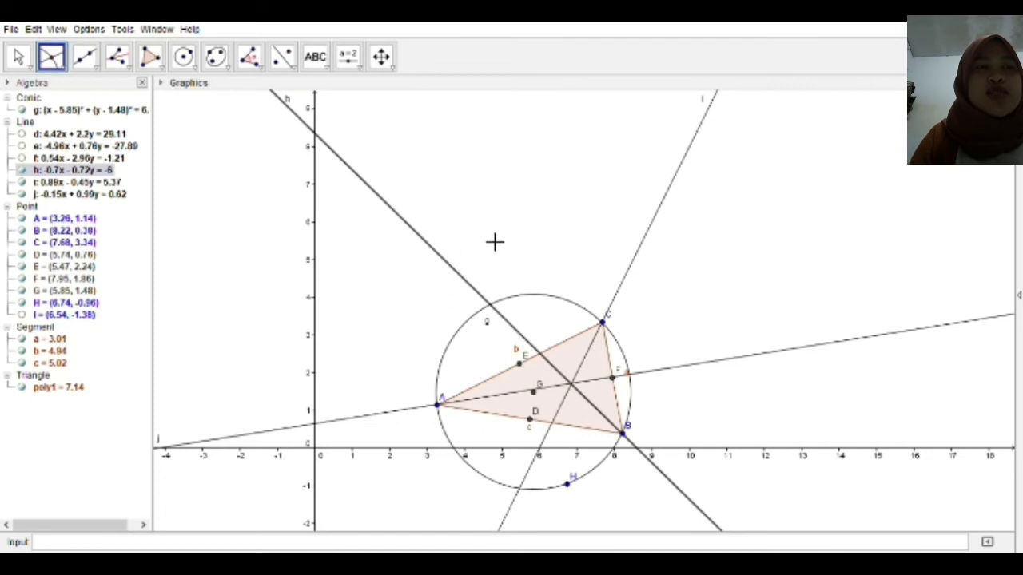
{"action": "left_click", "coordinate": [640, 250]}
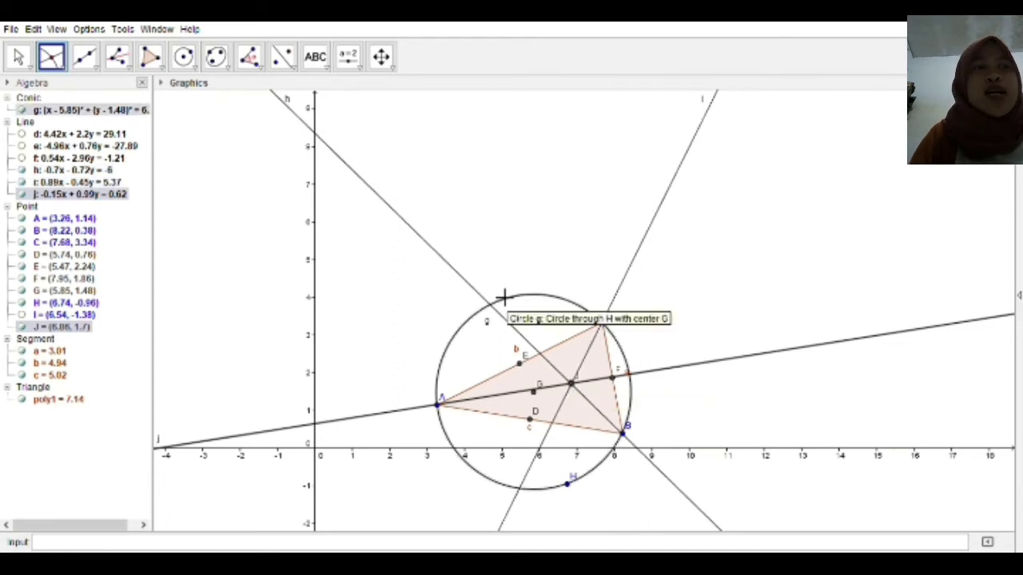
Step: Draw a circle centred at intersection J that touches the triangle's sides, placing its radius point at about (7.22, 0.68)
{"action": "left_click", "coordinate": [189, 64]}
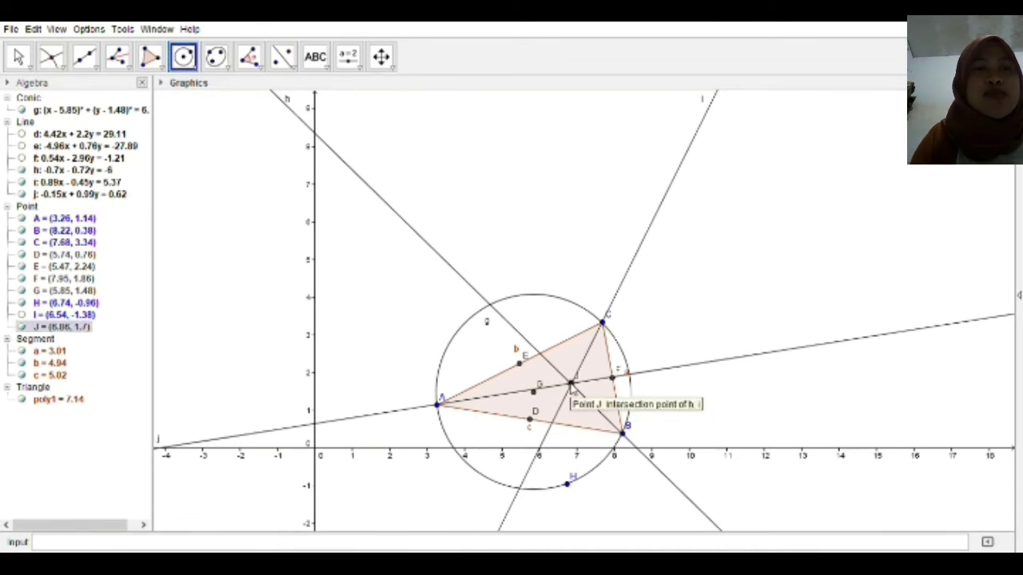
{"action": "left_click", "coordinate": [572, 385]}
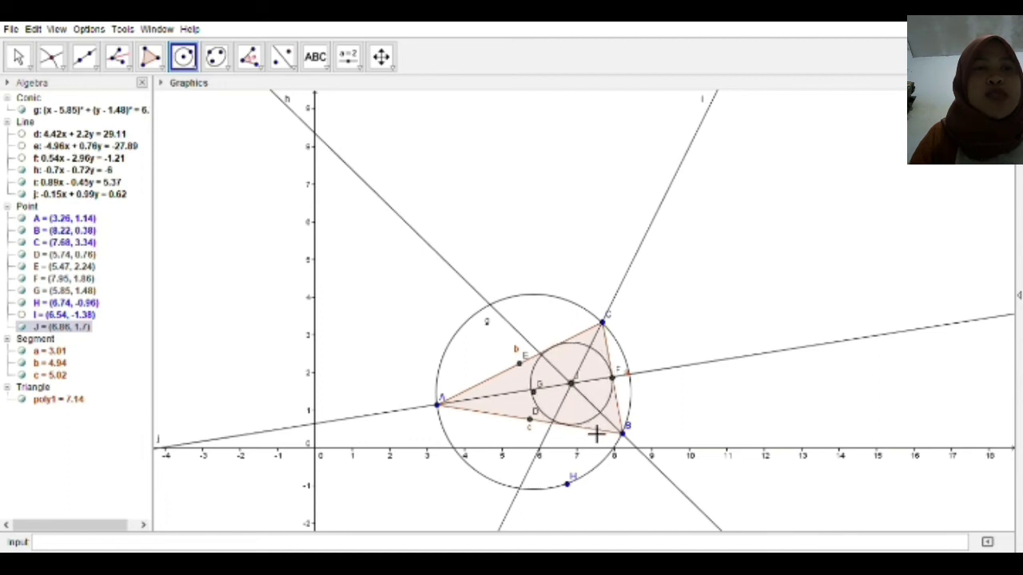
{"action": "left_click", "coordinate": [585, 421]}
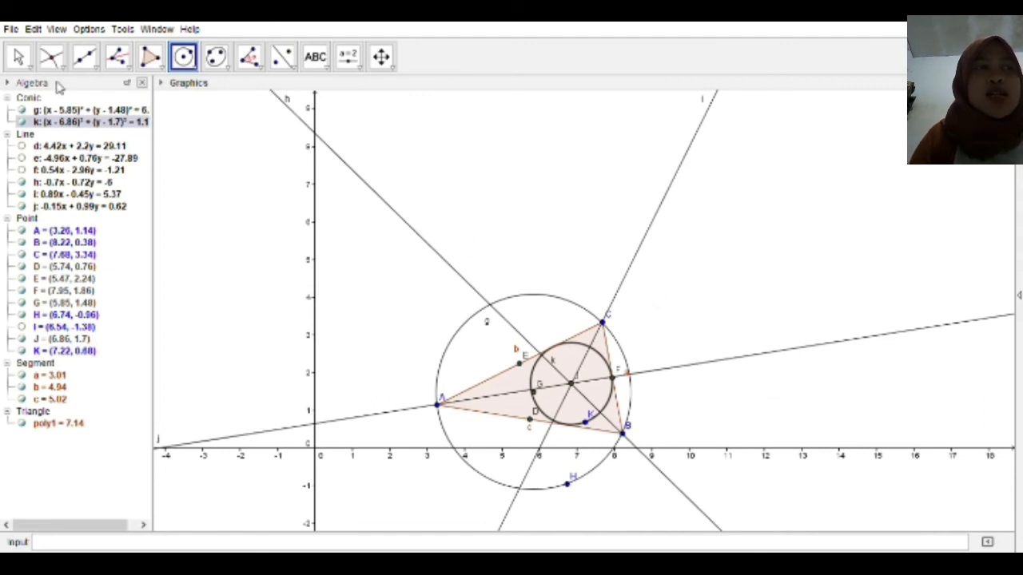
Step: Hide the three angle bisectors h, i and j and the circles' radius points K and H
{"action": "left_click", "coordinate": [16, 57]}
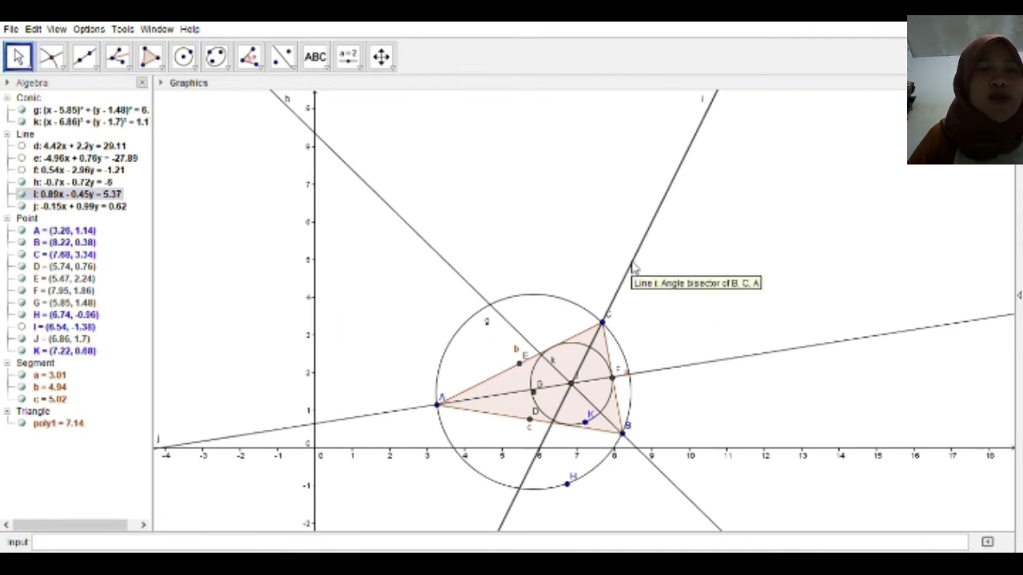
{"action": "left_click", "coordinate": [653, 329]}
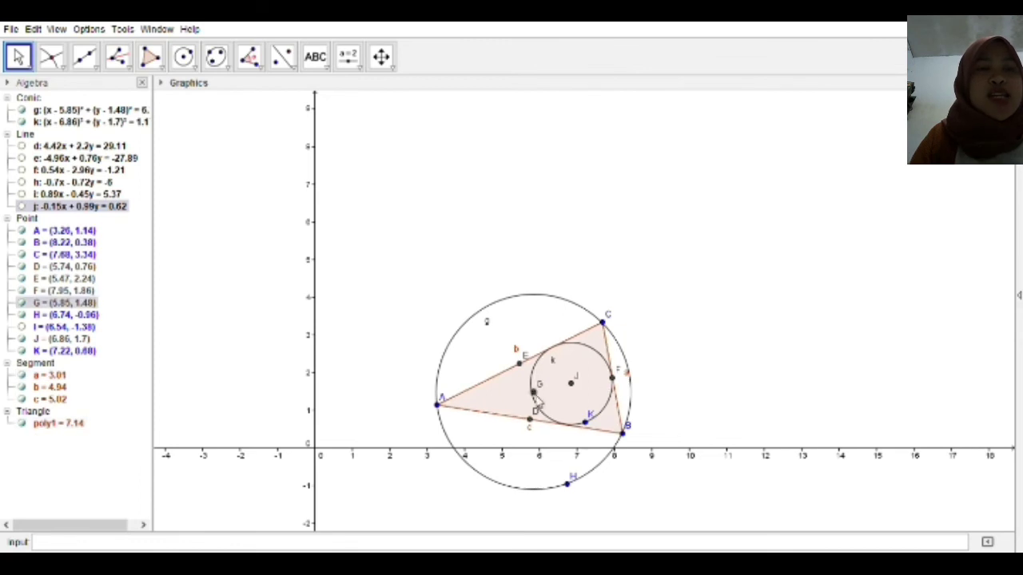
{"action": "left_click", "coordinate": [586, 422]}
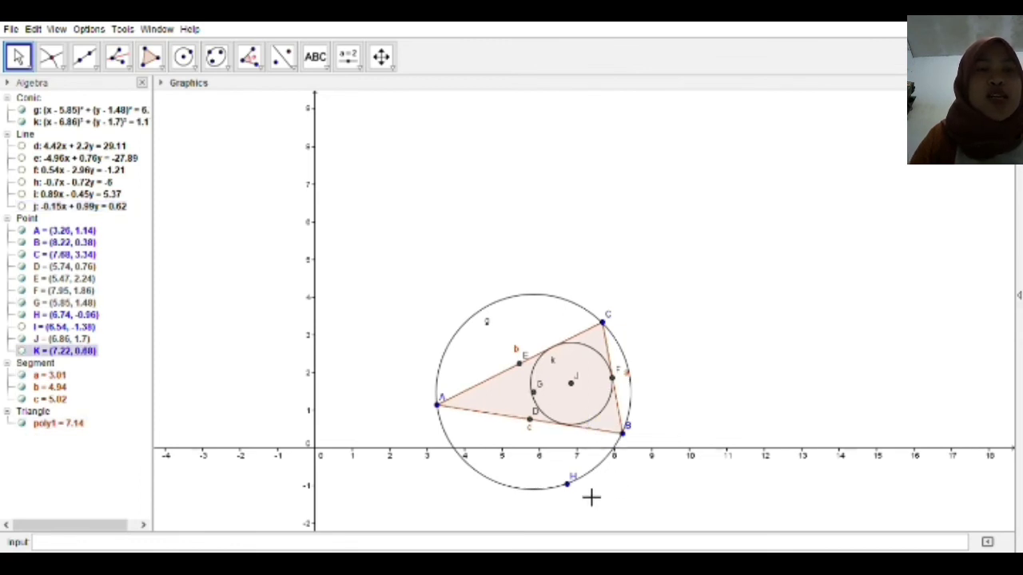
{"action": "left_click", "coordinate": [570, 485]}
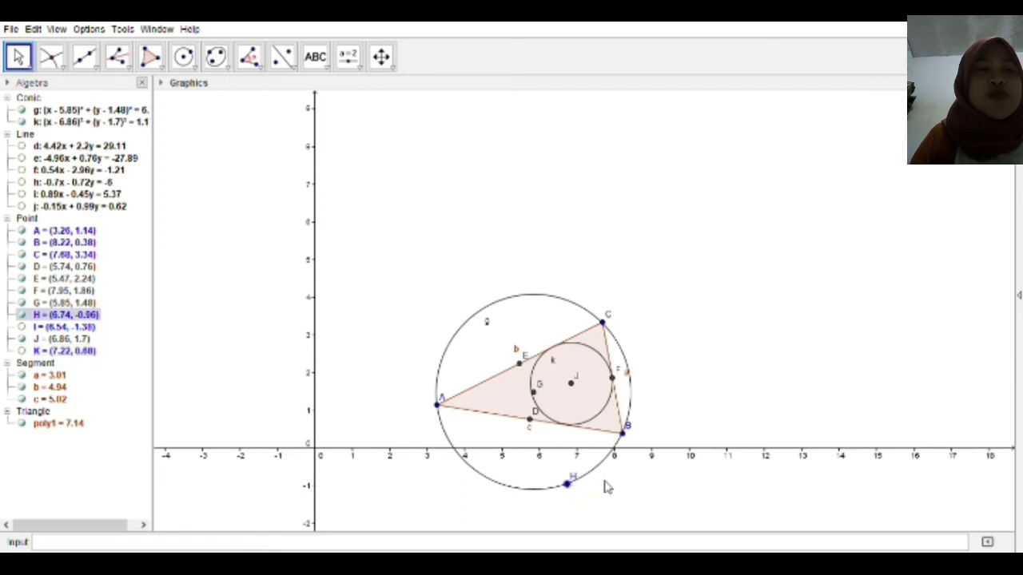
{"action": "key", "text": "ctrl+g"}
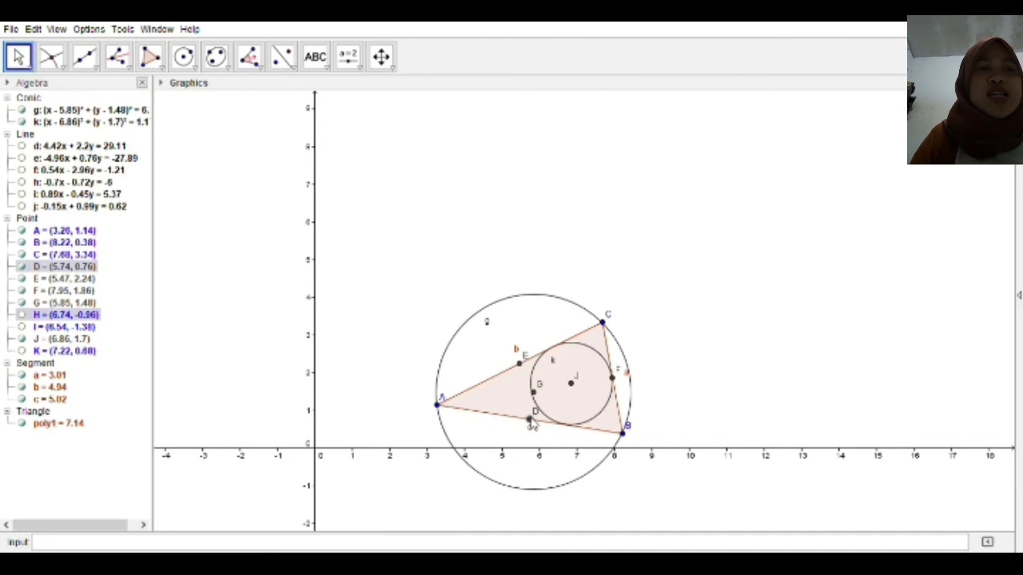
Step: Hide the side midpoints D, E and F of the triangle
{"action": "left_click", "coordinate": [534, 424]}
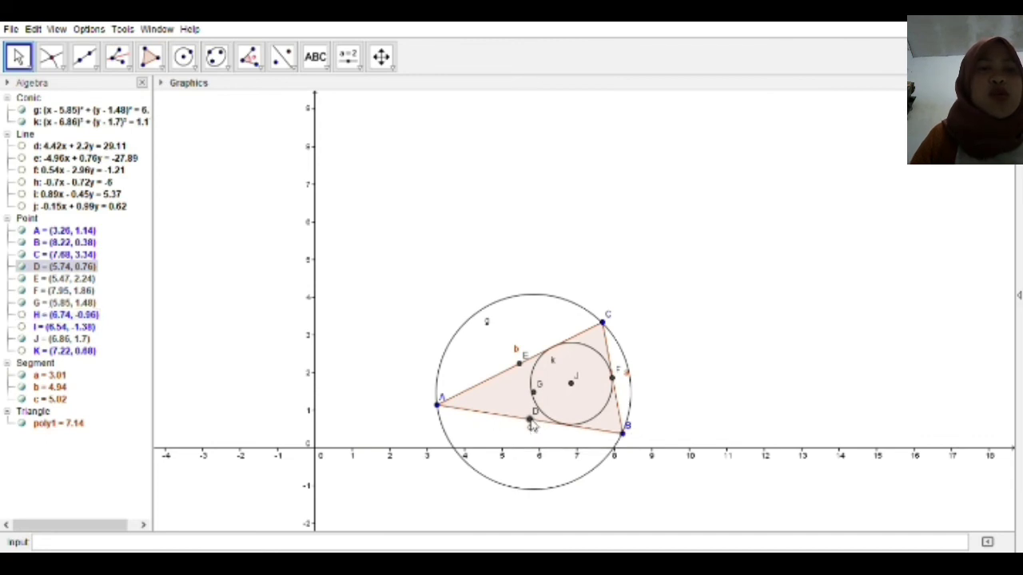
{"action": "key", "text": "ctrl+g"}
{"action": "left_click", "coordinate": [523, 391]}
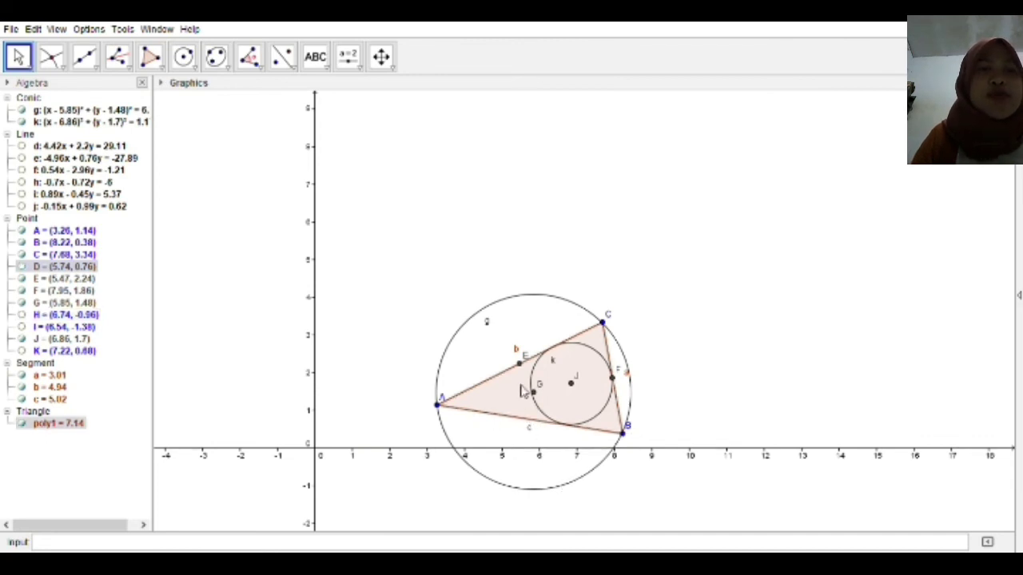
{"action": "left_click", "coordinate": [520, 365]}
{"action": "left_click", "coordinate": [528, 352]}
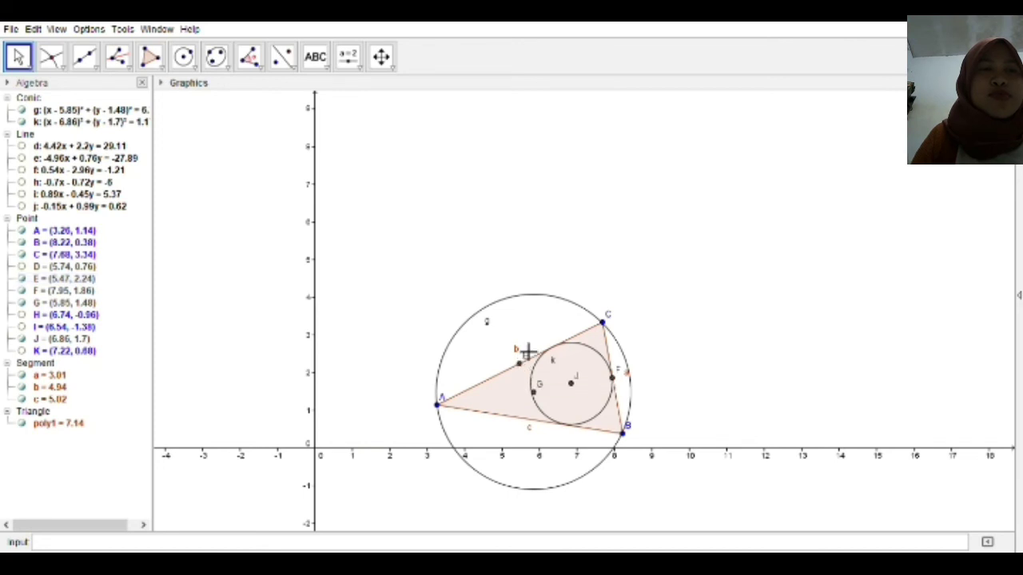
{"action": "left_click", "coordinate": [520, 365]}
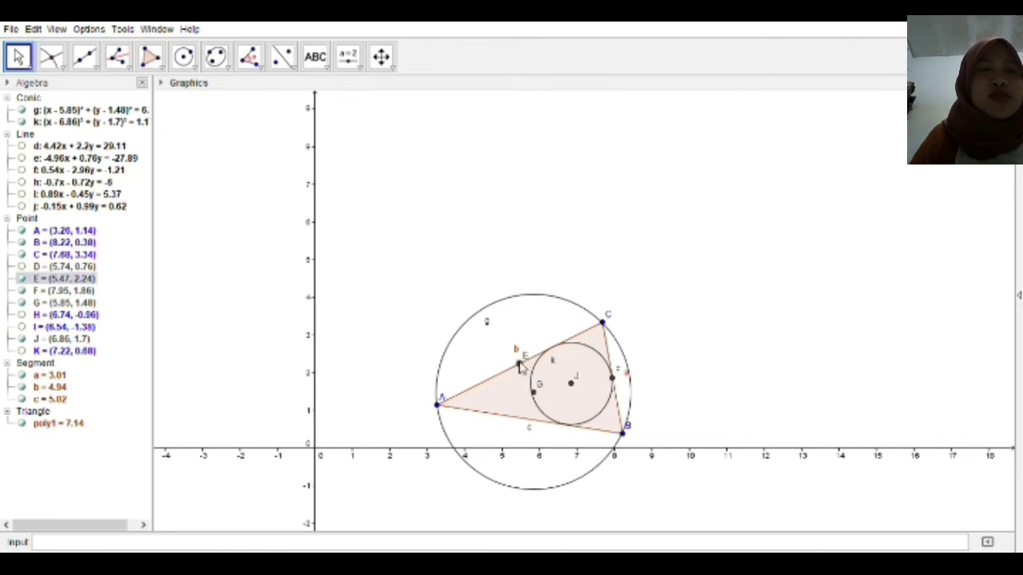
{"action": "key", "text": "ctrl+g"}
{"action": "left_click", "coordinate": [611, 378]}
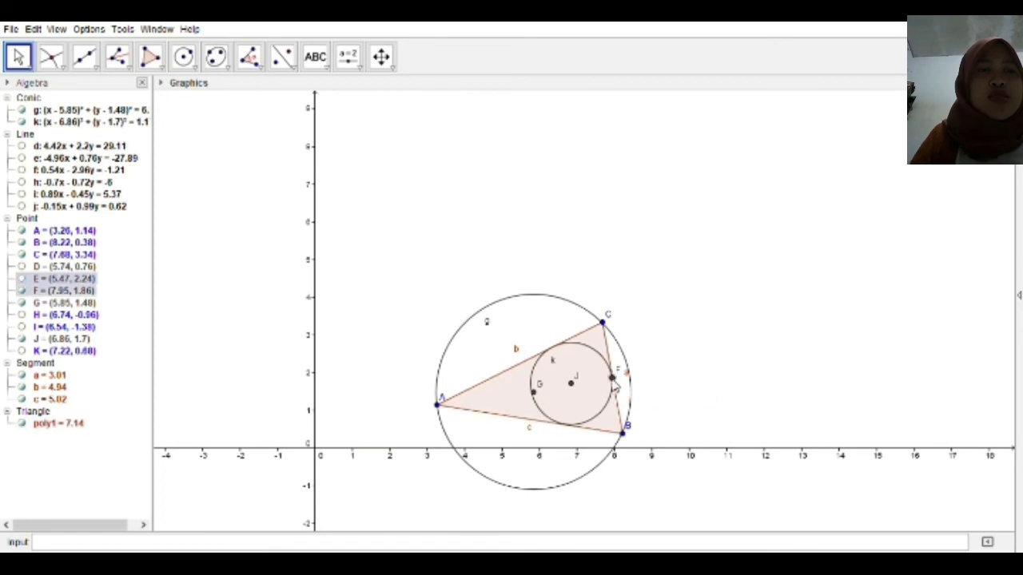
{"action": "key", "text": "ctrl+g"}
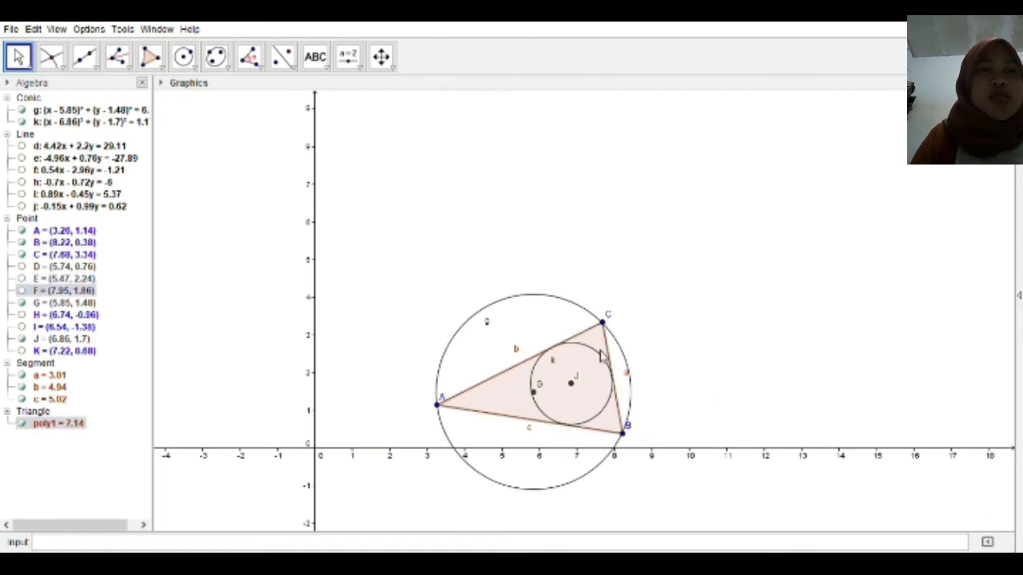
{"action": "left_click", "coordinate": [533, 392]}
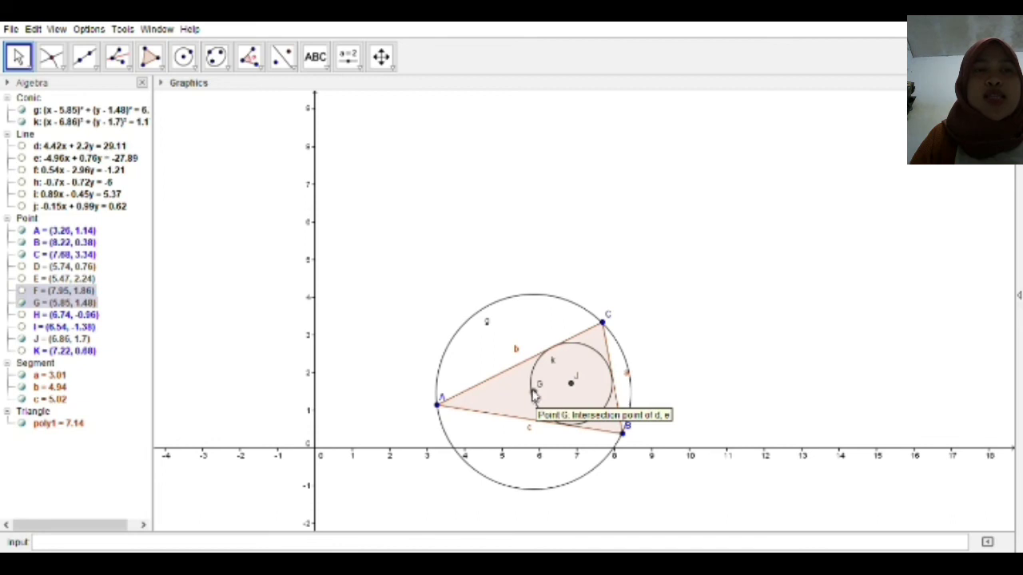